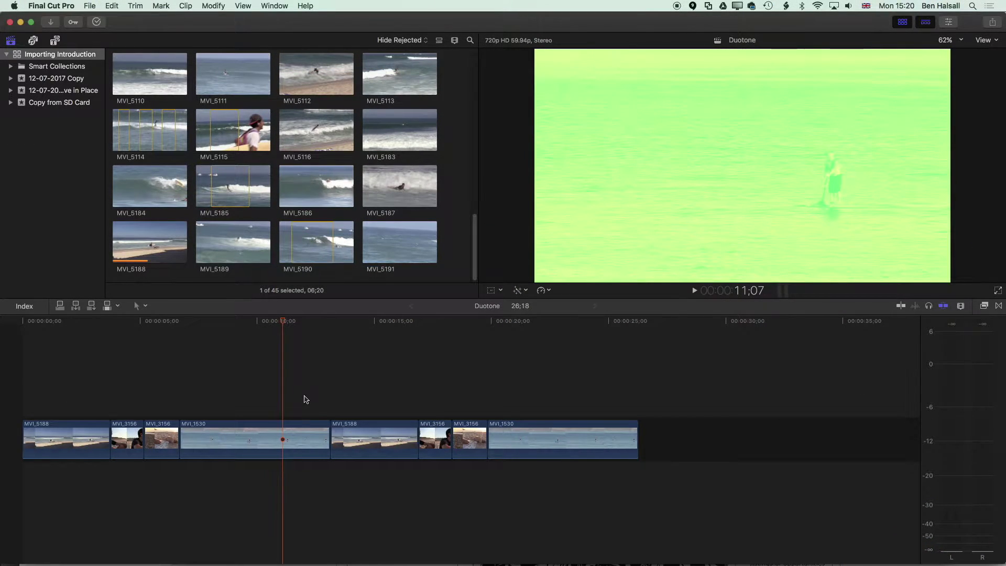
# Step: Delete the first four duotone clips and scrub across the remaining ones
pyautogui.moveTo(306, 395); pyautogui.dragTo(62, 497)
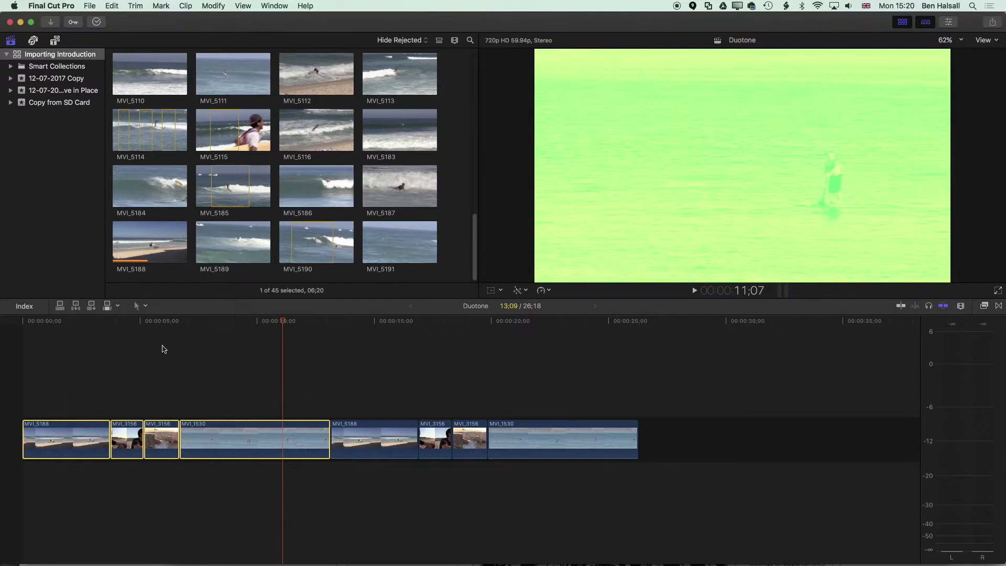
pyautogui.press('super+z')
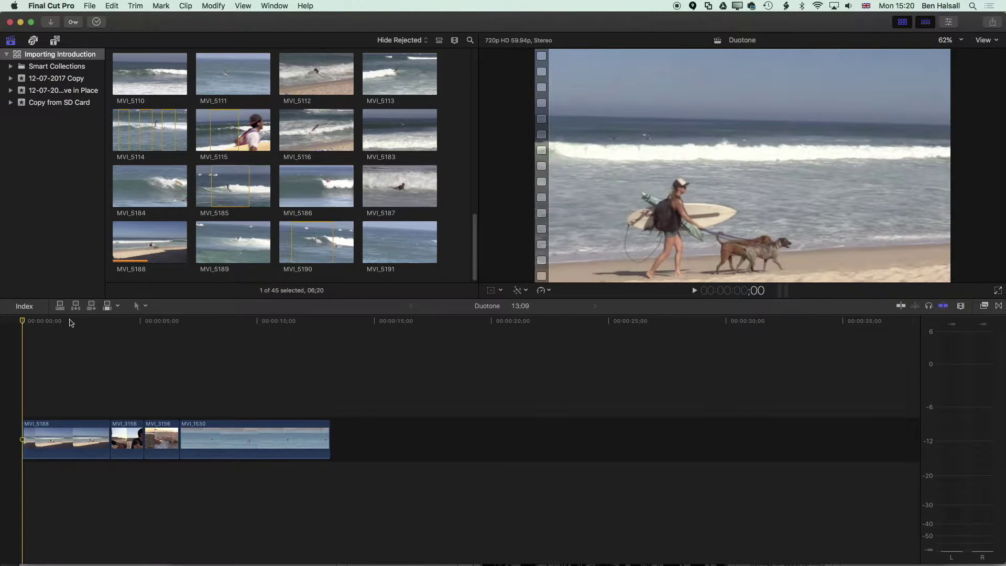
pyautogui.moveTo(71, 322); pyautogui.dragTo(166, 322)
# Step: Play back the four plain surf clips from the start, parking at 1;08
pyautogui.click(216, 320)
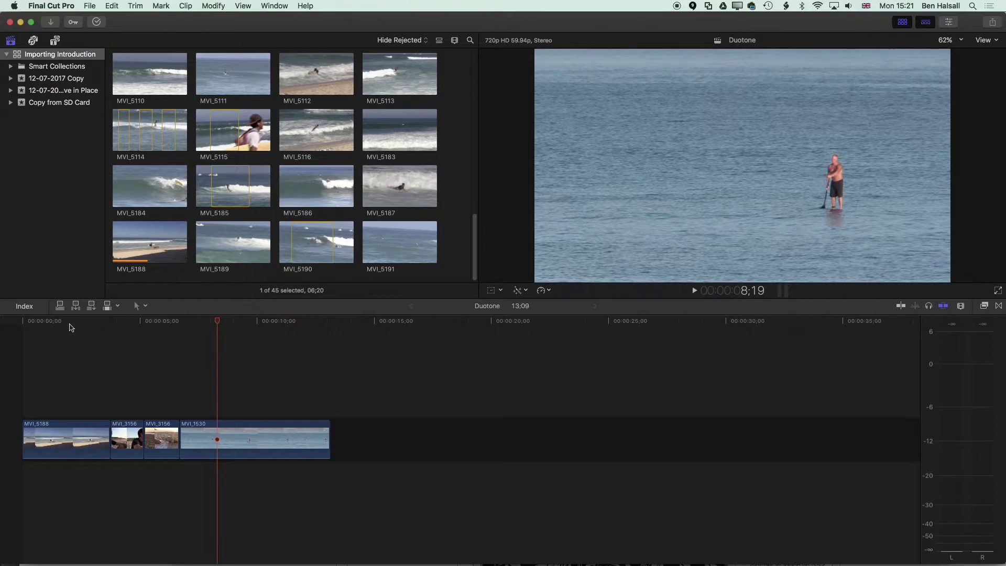
pyautogui.click(68, 321)
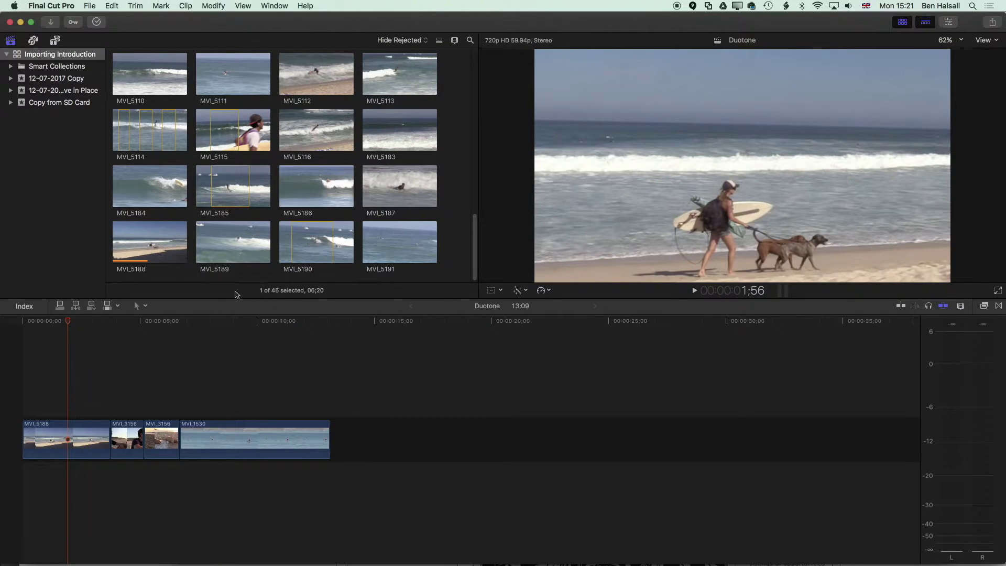
pyautogui.press('Home')
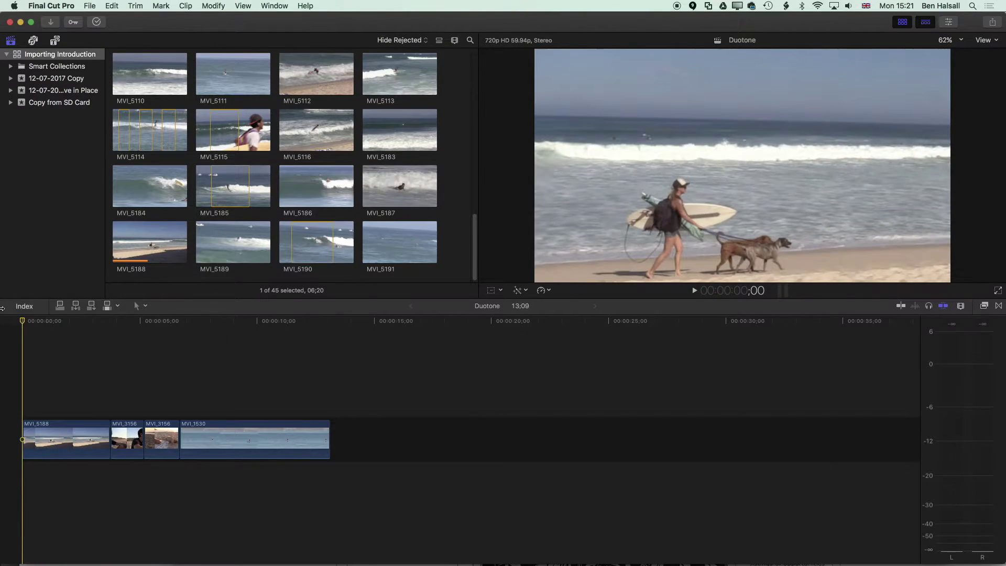
pyautogui.press('space')
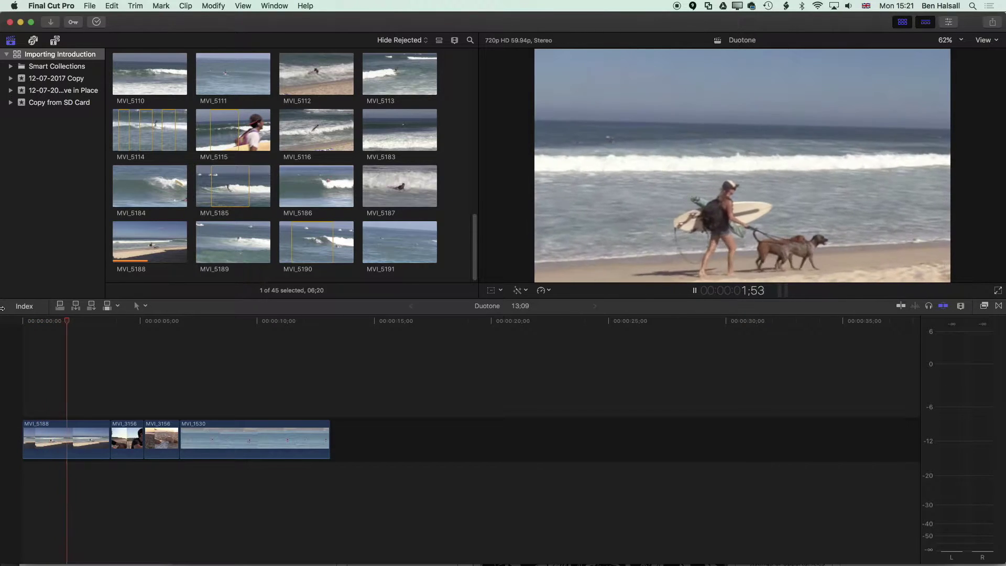
pyautogui.press('space')
pyautogui.click(50, 322)
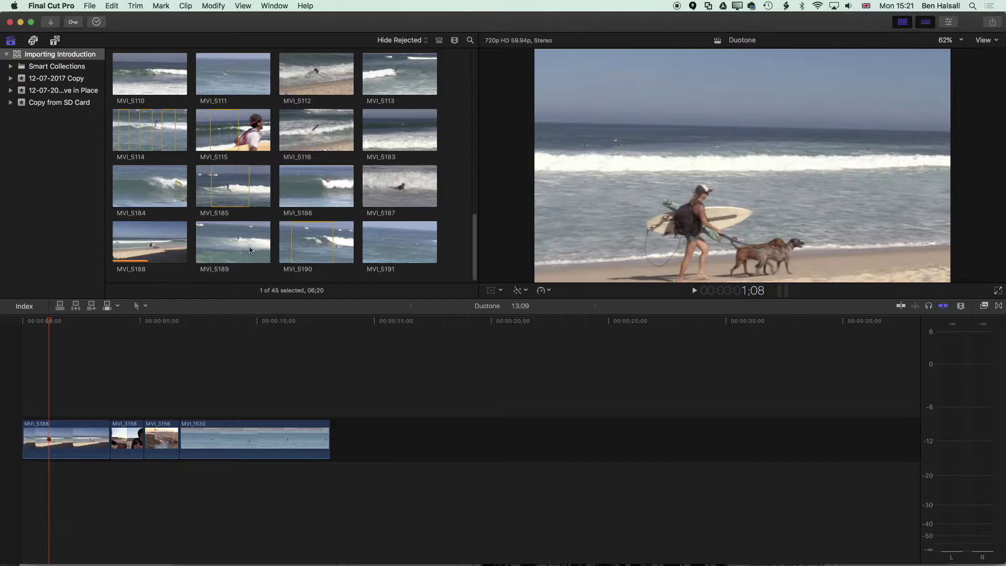
# Step: Show the Inspector and open the beach clip's Color Board at Exposure
pyautogui.click(274, 7)
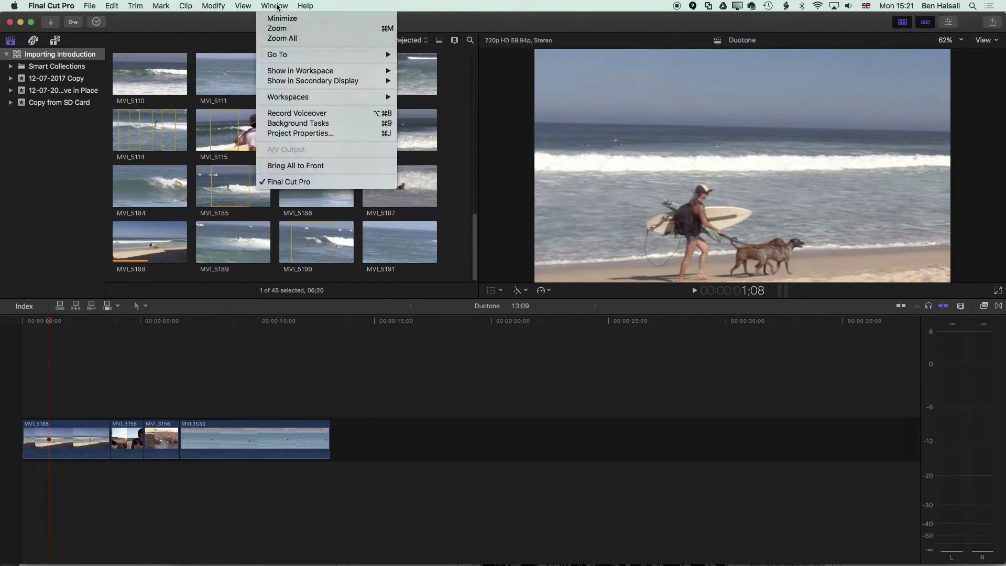
pyautogui.moveTo(308, 72)
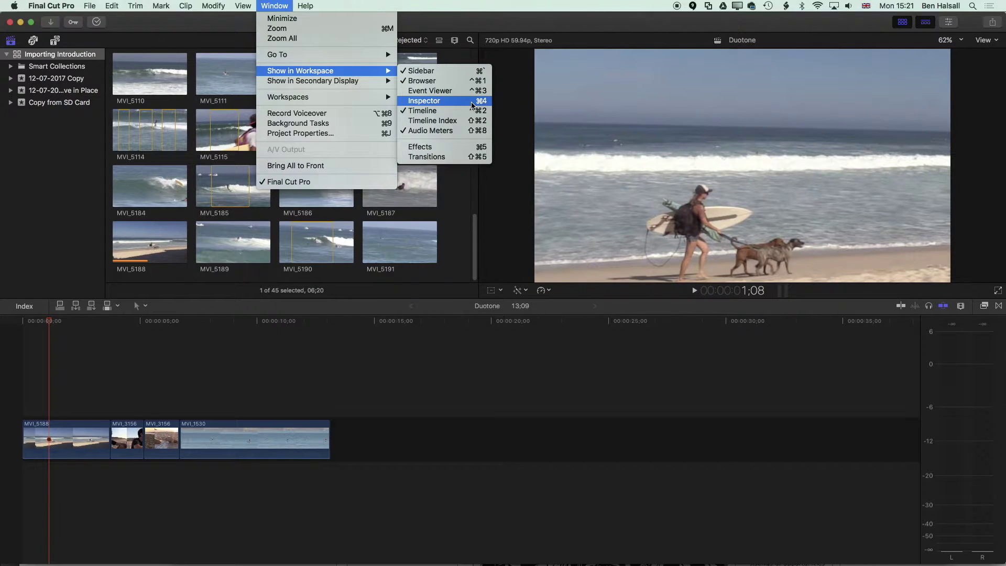
pyautogui.click(473, 101)
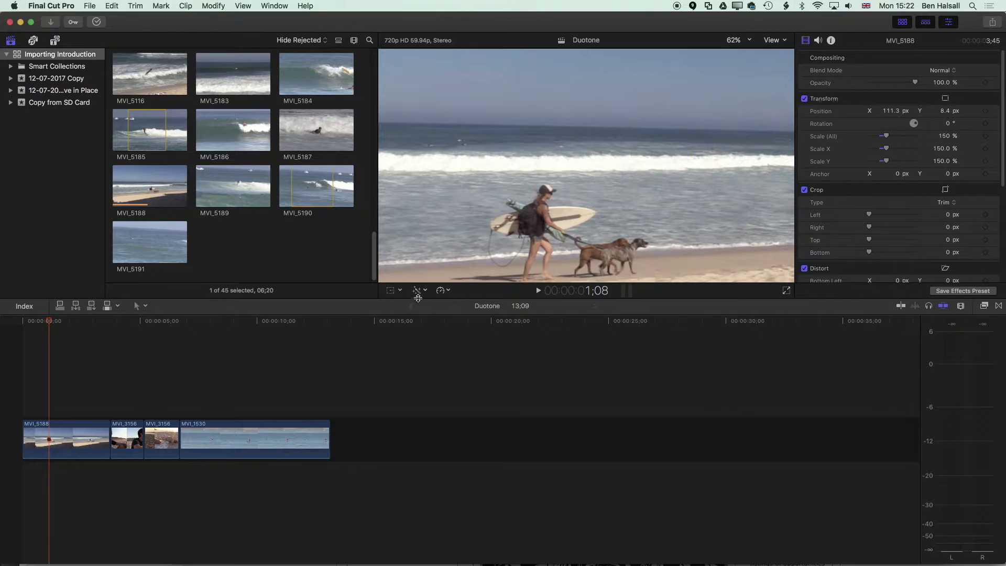
pyautogui.click(426, 292)
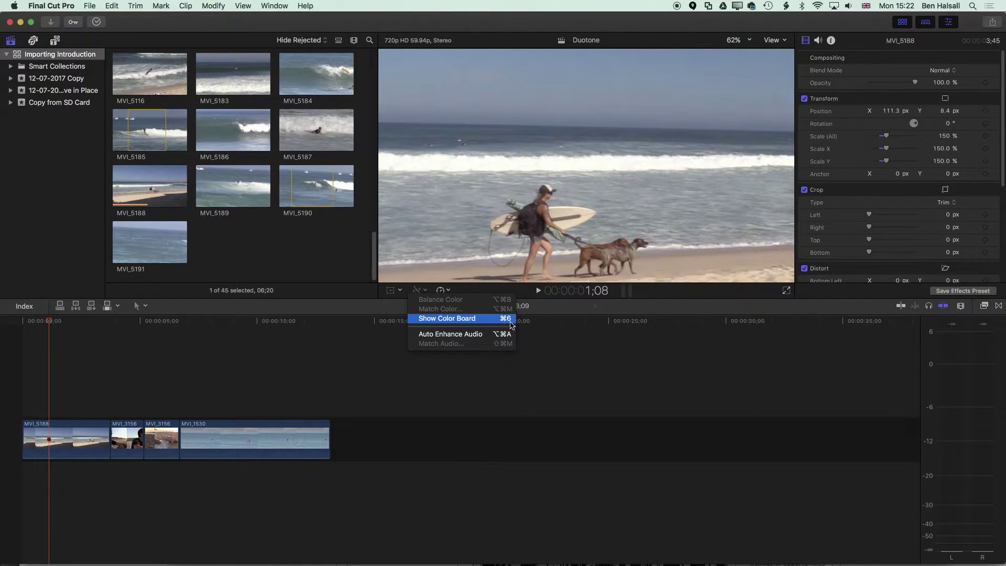
pyautogui.click(507, 322)
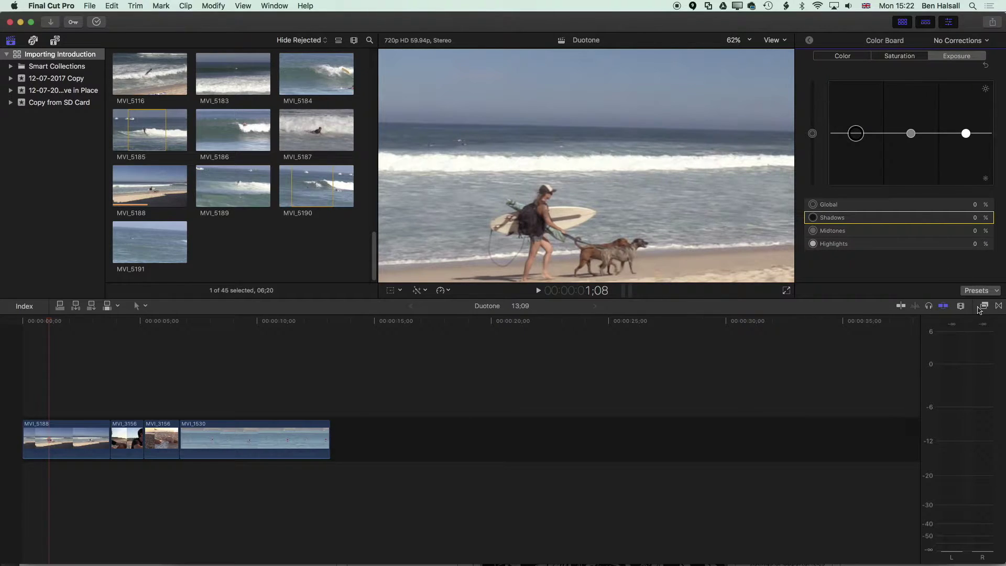
pyautogui.click(984, 307)
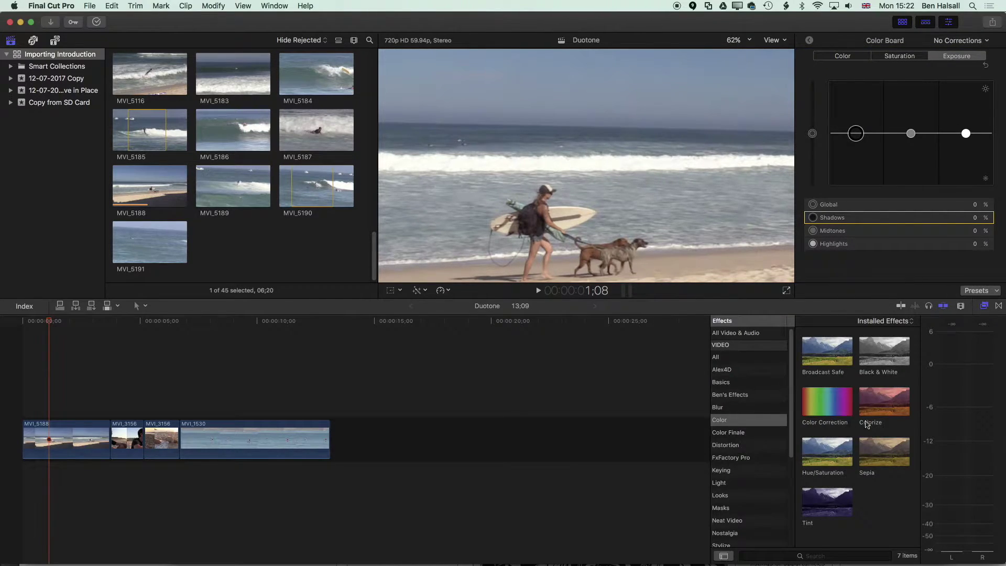
pyautogui.click(983, 307)
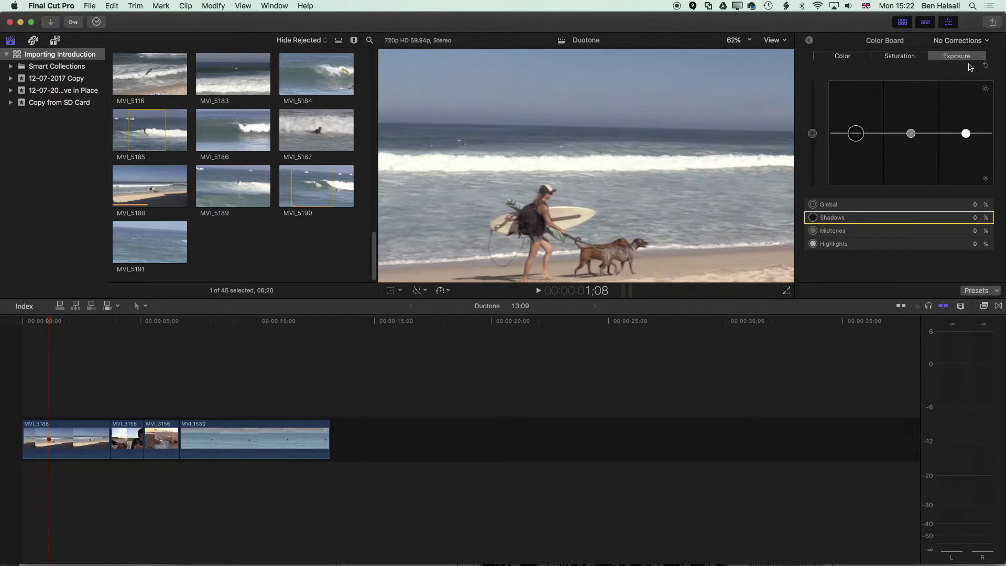
# Step: Set the beach clip's exposure to Shadows -30%, Midtones 12%, Highlights 38%
pyautogui.click(849, 56)
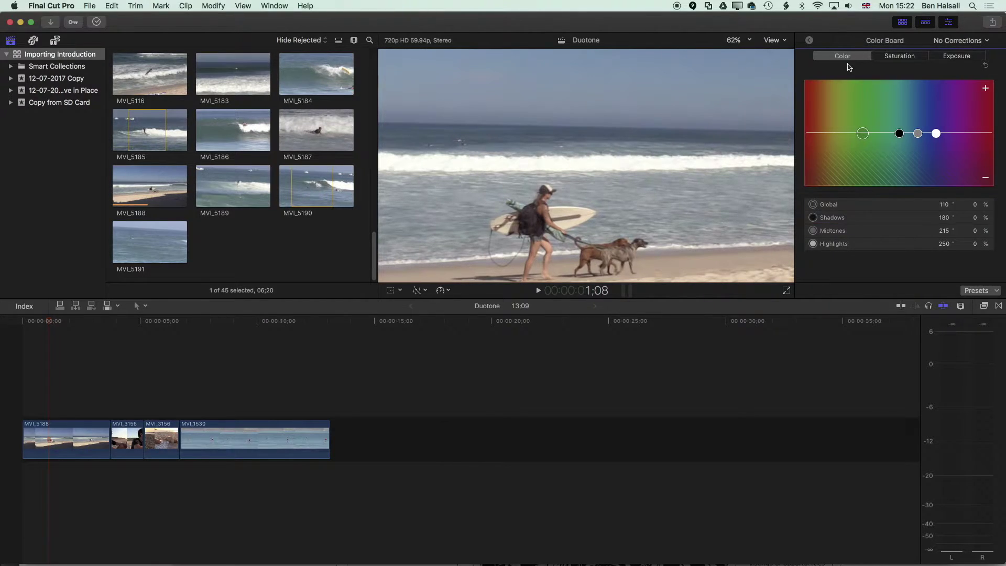
pyautogui.click(896, 57)
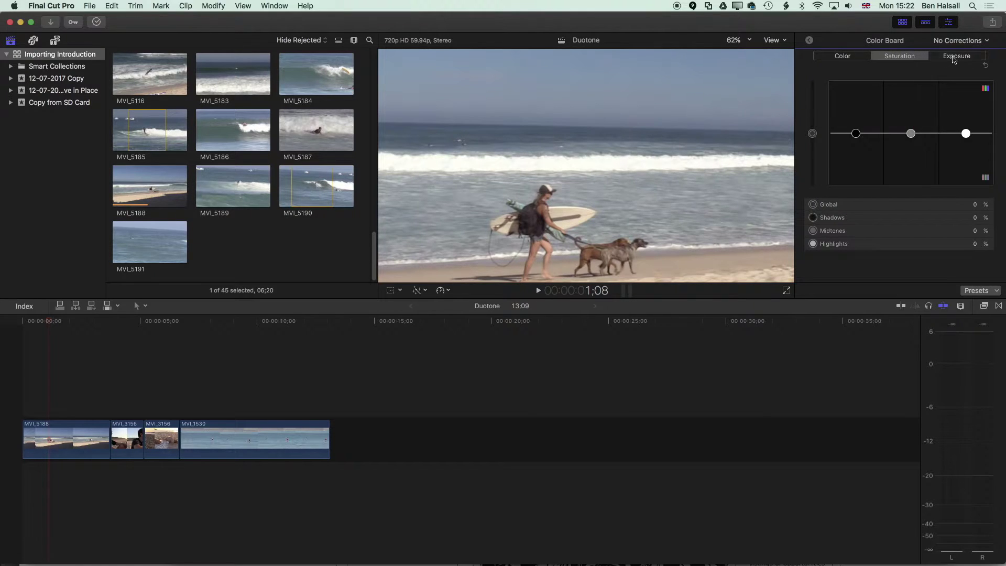
pyautogui.click(954, 56)
pyautogui.moveTo(855, 134); pyautogui.dragTo(857, 148)
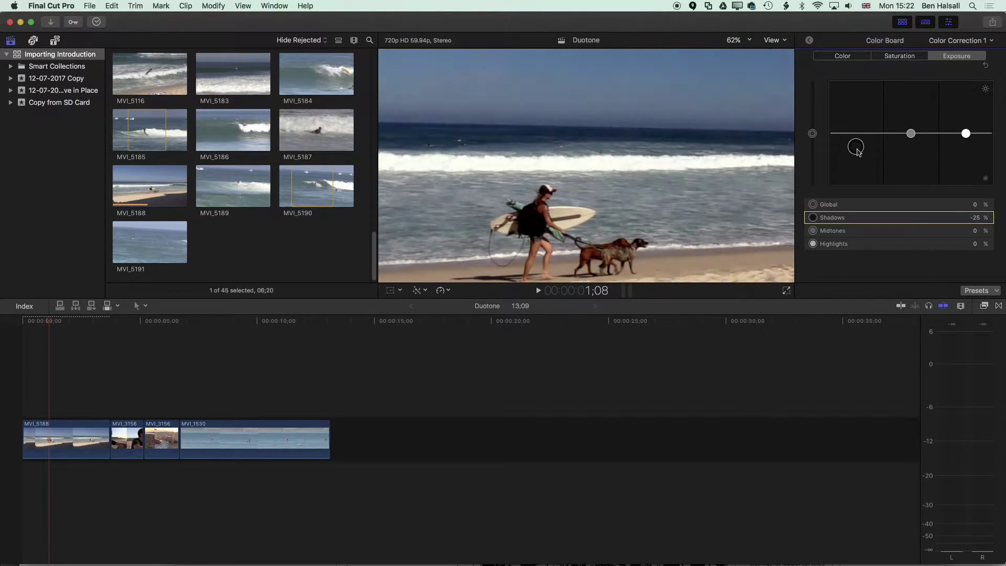
pyautogui.moveTo(966, 133); pyautogui.dragTo(966, 113)
pyautogui.moveTo(910, 134); pyautogui.dragTo(863, 152)
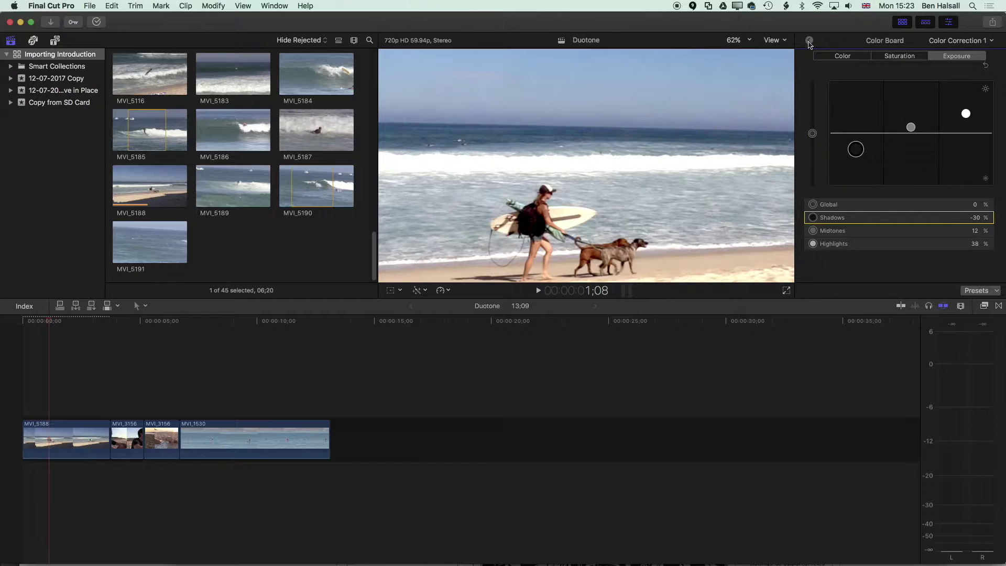
# Step: Compare Color Correction 1 off and on, leave it on, then preview Colorize
pyautogui.click(809, 41)
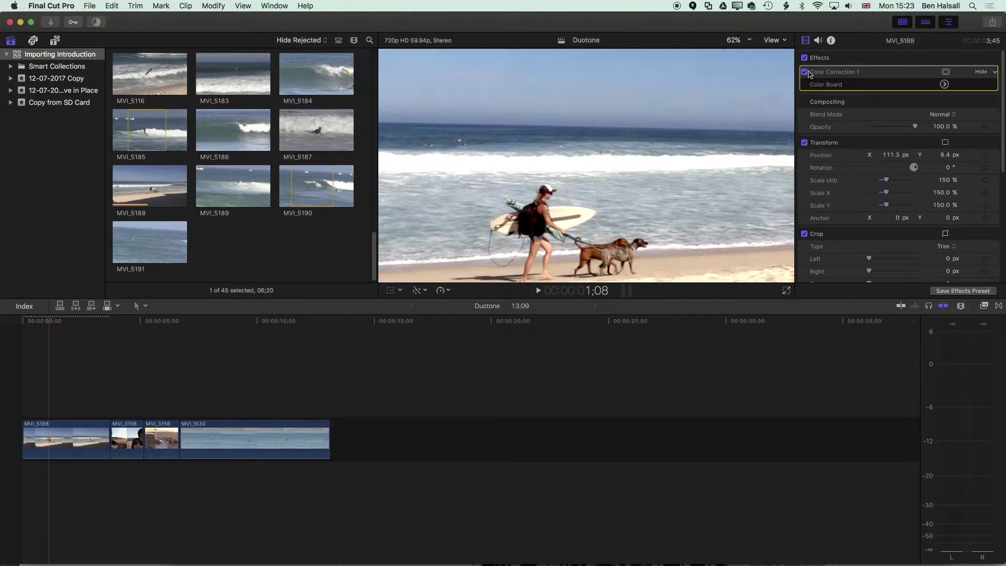
pyautogui.click(805, 73)
pyautogui.click(804, 73)
pyautogui.click(804, 73)
pyautogui.click(805, 73)
pyautogui.click(984, 307)
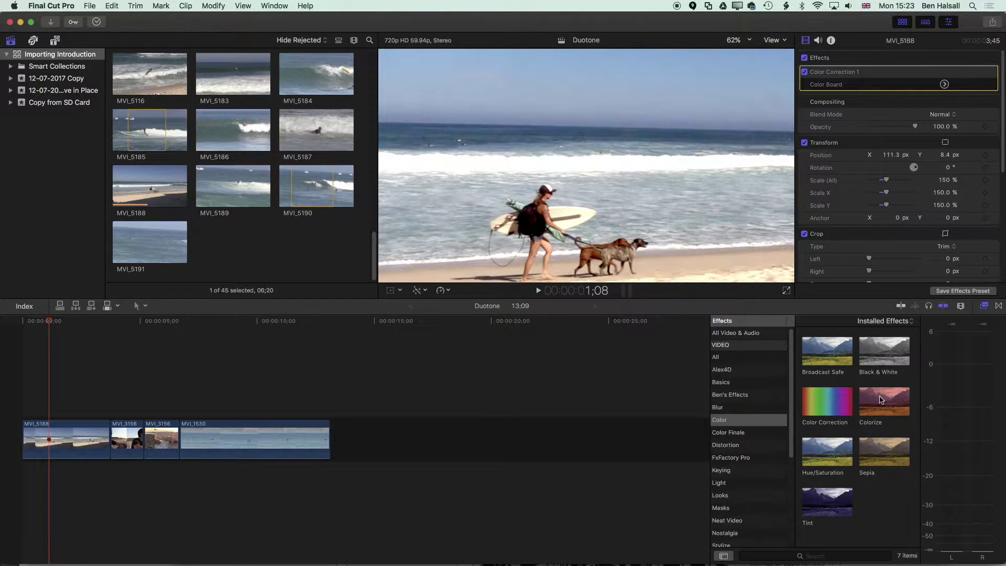
pyautogui.click(882, 406)
# Step: Drop Colorize onto MVI_5188 and raise its Intensity to 100
pyautogui.moveTo(882, 408); pyautogui.dragTo(71, 439)
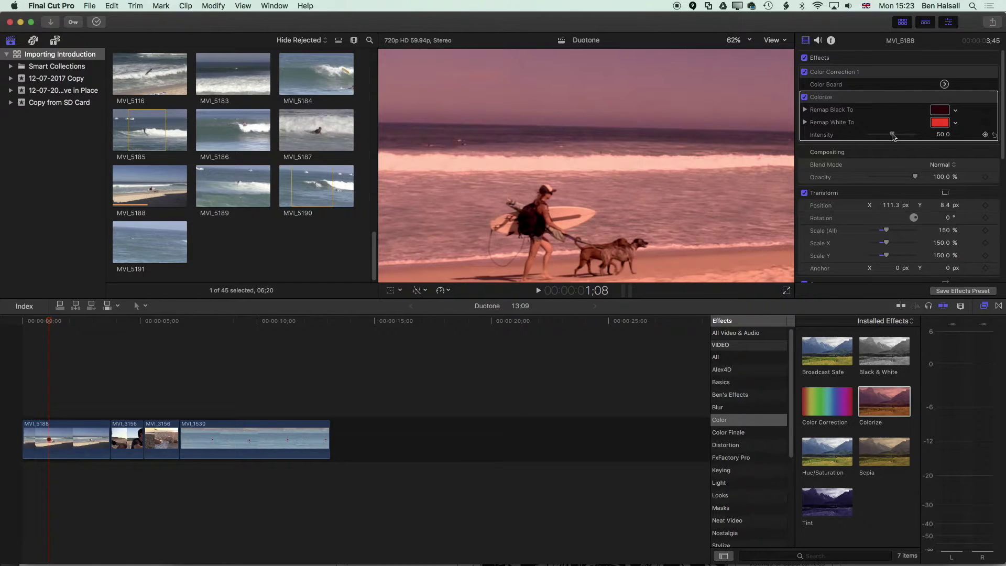
pyautogui.moveTo(892, 136); pyautogui.dragTo(923, 139)
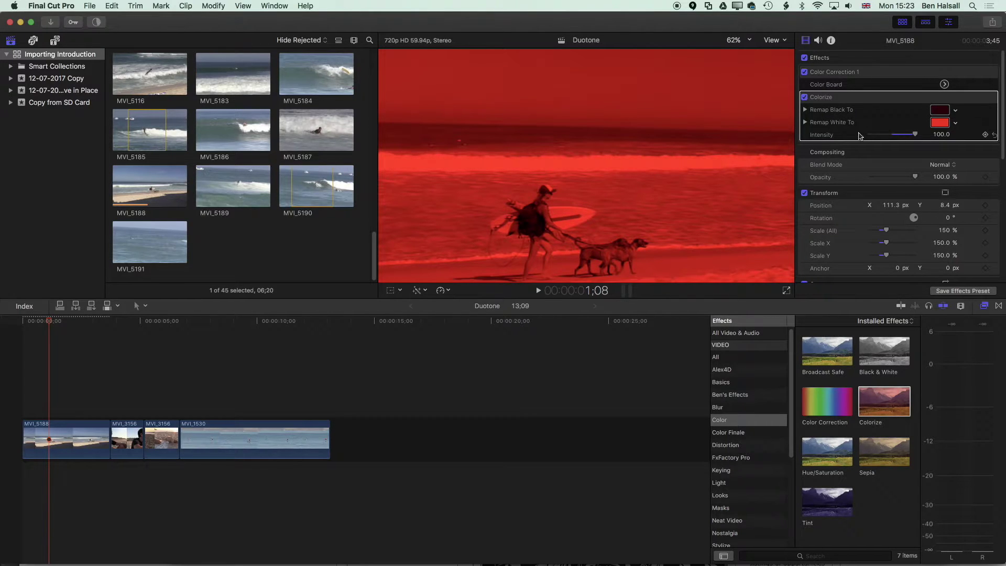
pyautogui.click(806, 110)
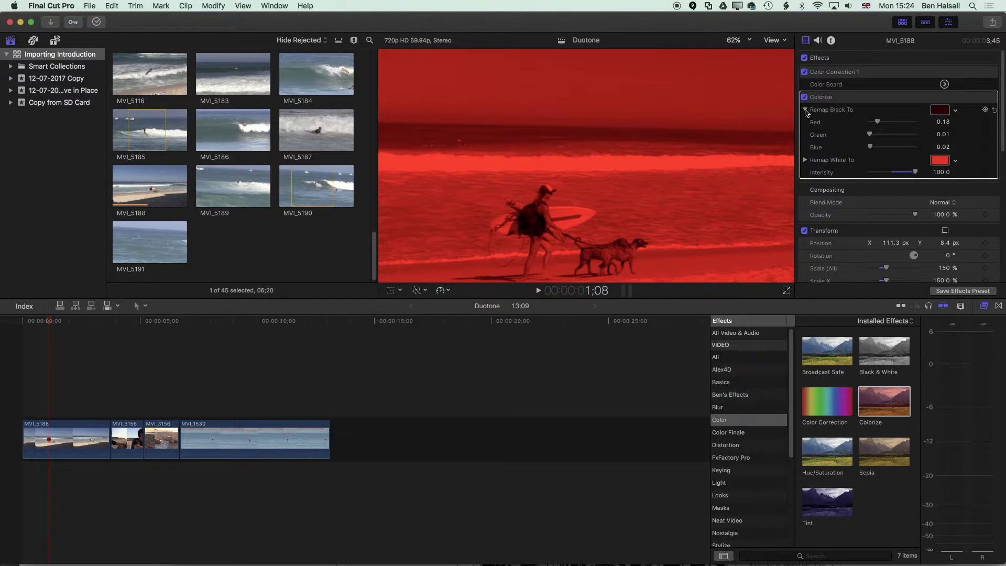
pyautogui.click(805, 110)
pyautogui.click(806, 122)
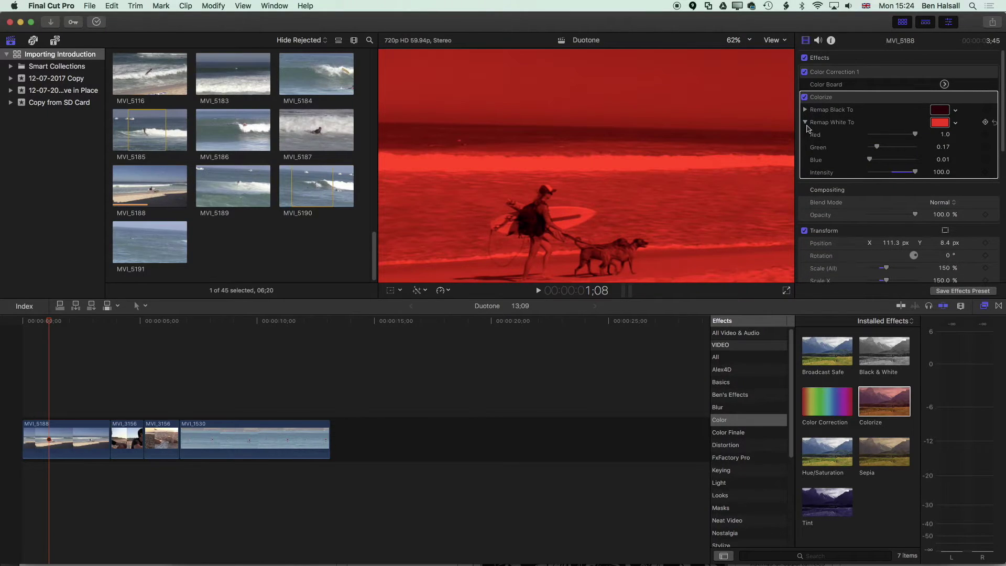
pyautogui.click(805, 124)
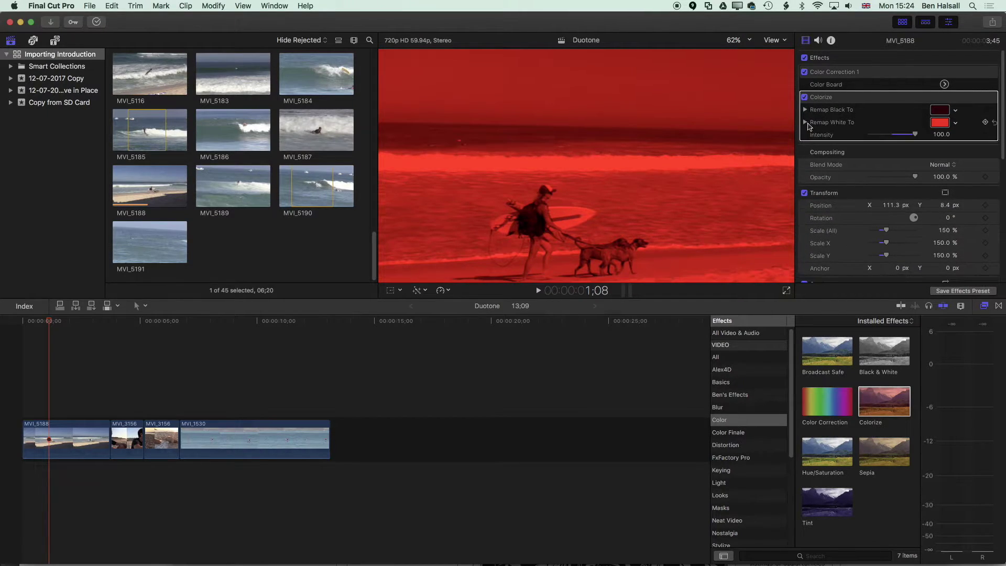
# Step: Set Colorize's Remap Black To colour to peach, keeping whites mapped to yellow
pyautogui.click(955, 111)
pyautogui.moveTo(951, 124); pyautogui.dragTo(879, 159)
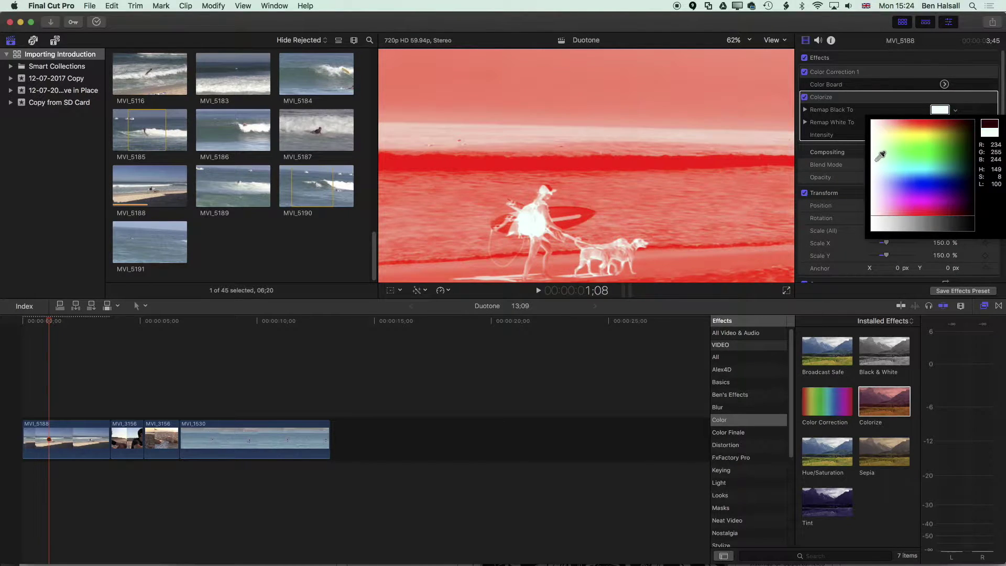
pyautogui.moveTo(882, 153); pyautogui.dragTo(914, 180)
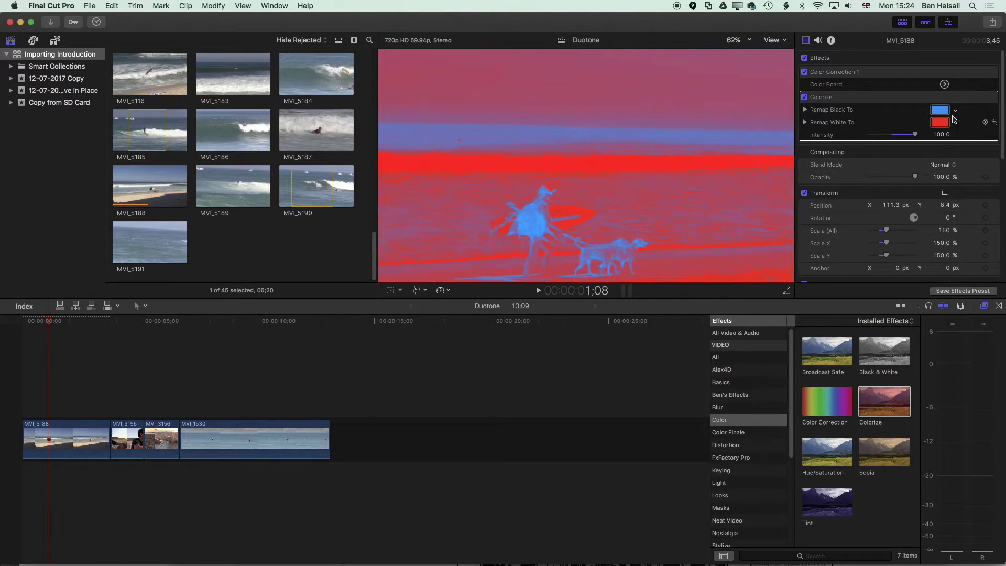
pyautogui.click(956, 126)
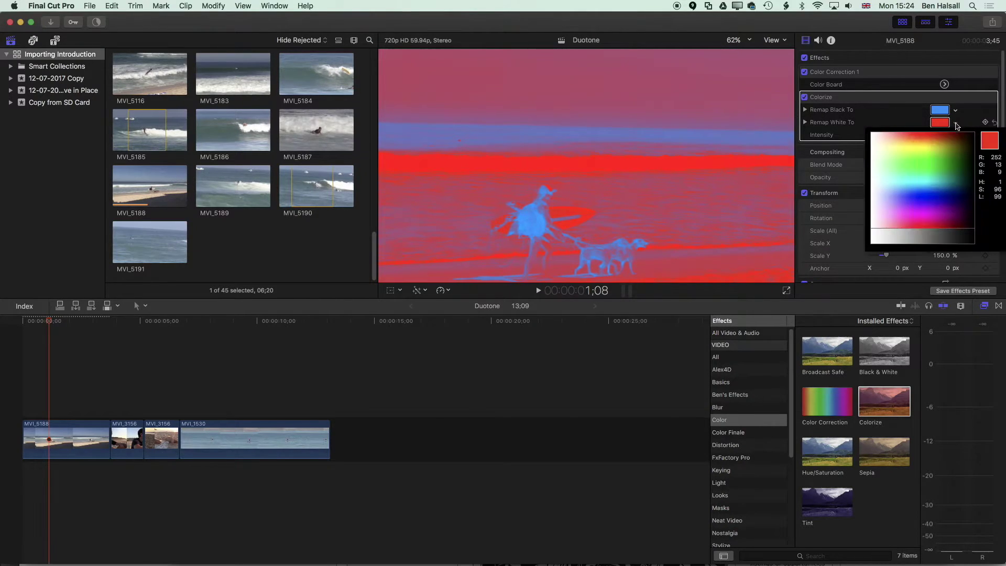
pyautogui.moveTo(910, 160)
pyautogui.mouseDown()
pyautogui.moveTo(905, 145)
pyautogui.moveTo(897, 159)
pyautogui.moveTo(917, 159)
pyautogui.moveTo(906, 147)
pyautogui.mouseUp()
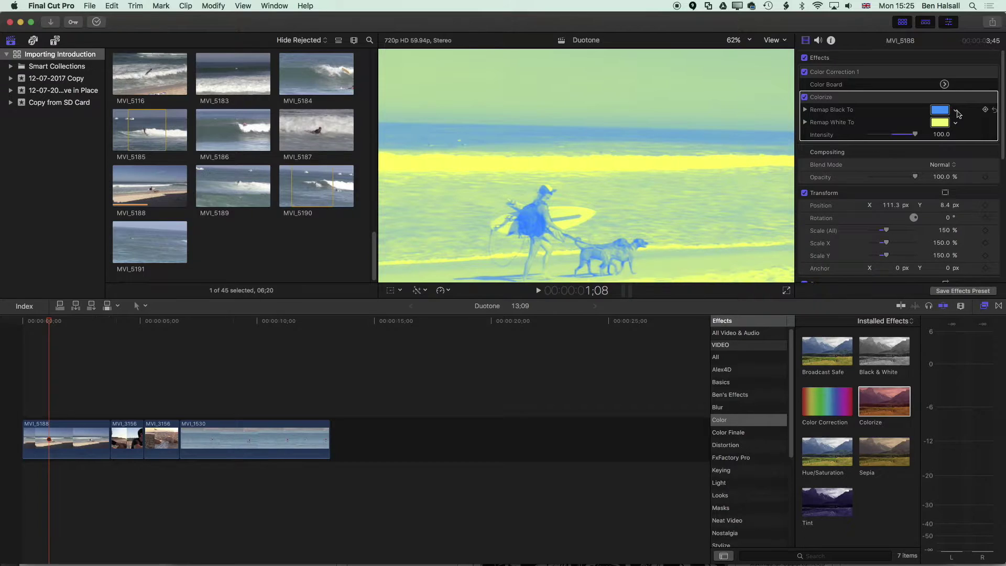
pyautogui.click(956, 112)
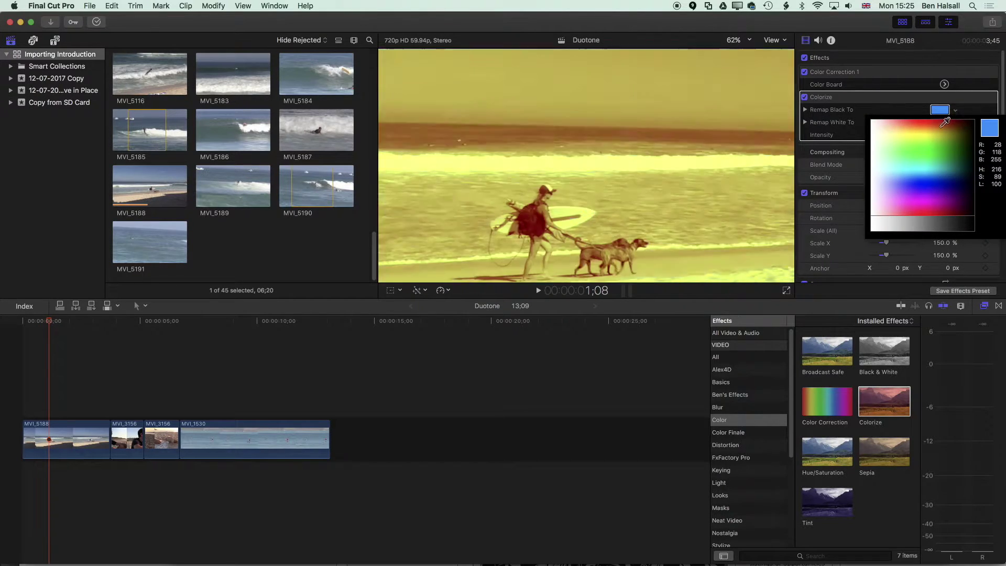
pyautogui.moveTo(943, 123); pyautogui.dragTo(897, 122)
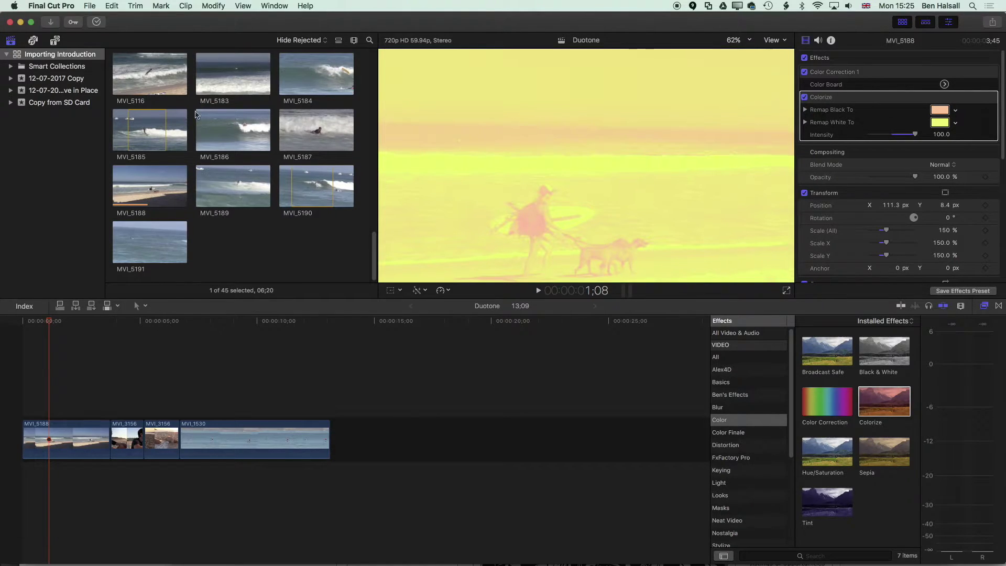
# Step: Add a Basic Title at the start of the edit
pyautogui.click(55, 40)
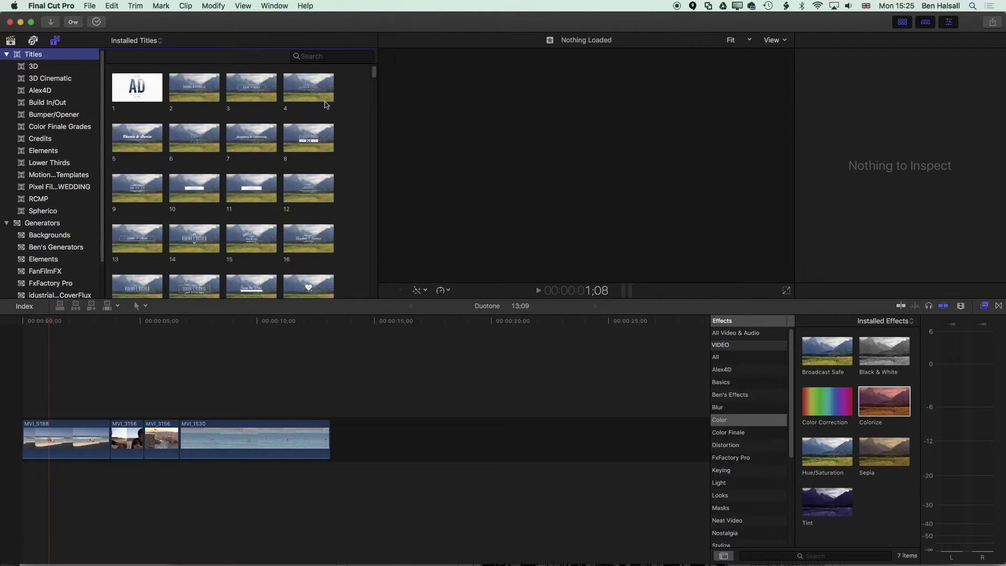
pyautogui.moveTo(374, 77); pyautogui.dragTo(374, 98)
pyautogui.click(203, 189)
pyautogui.moveTo(182, 200); pyautogui.dragTo(27, 412)
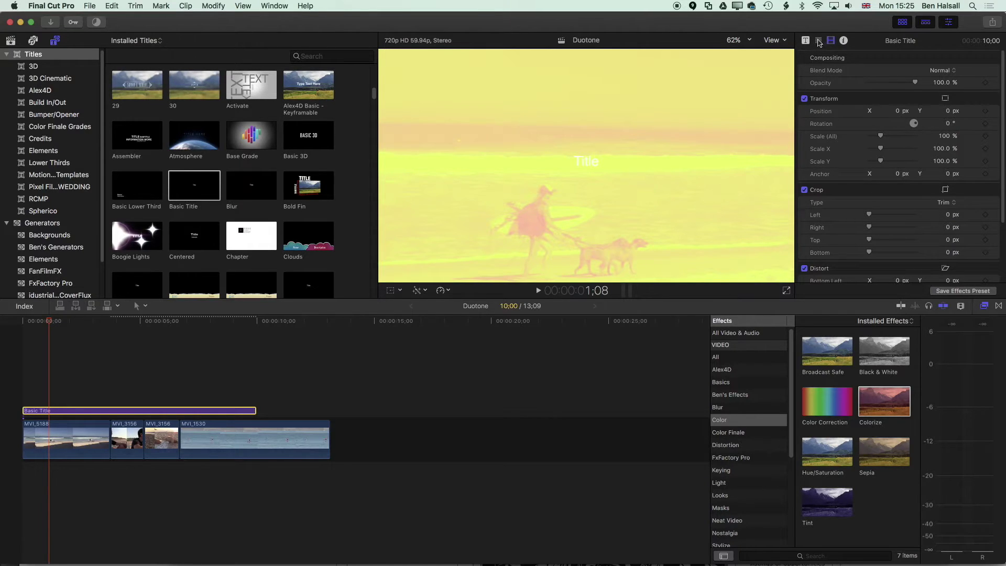
# Step: Make the title read 'duotone' at size 288, placed slightly lower in frame
pyautogui.hotkey('ctrl', 'shift', 'Tab')
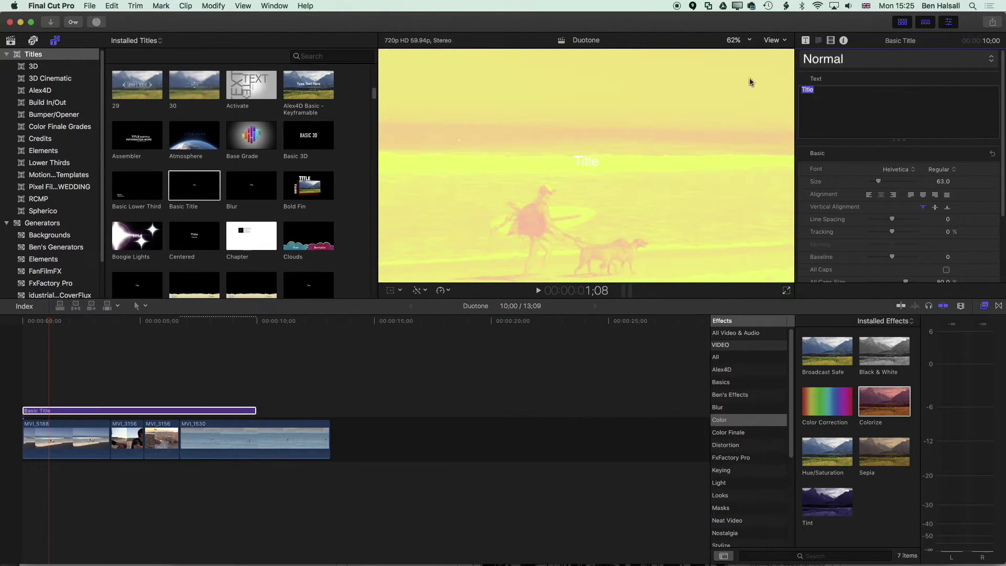
pyautogui.write('duotone')
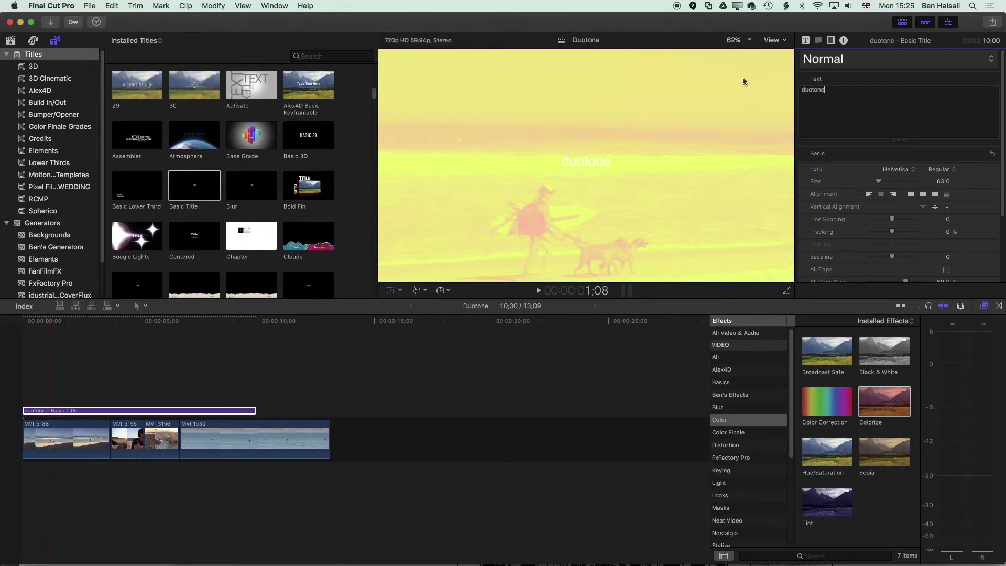
pyautogui.moveTo(880, 183); pyautogui.dragTo(919, 182)
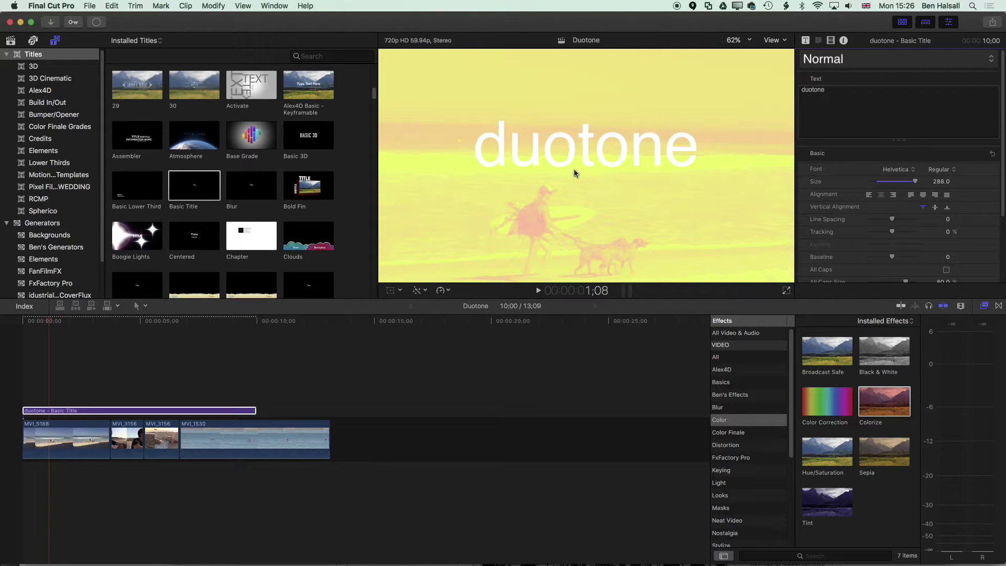
pyautogui.moveTo(575, 168); pyautogui.dragTo(595, 189)
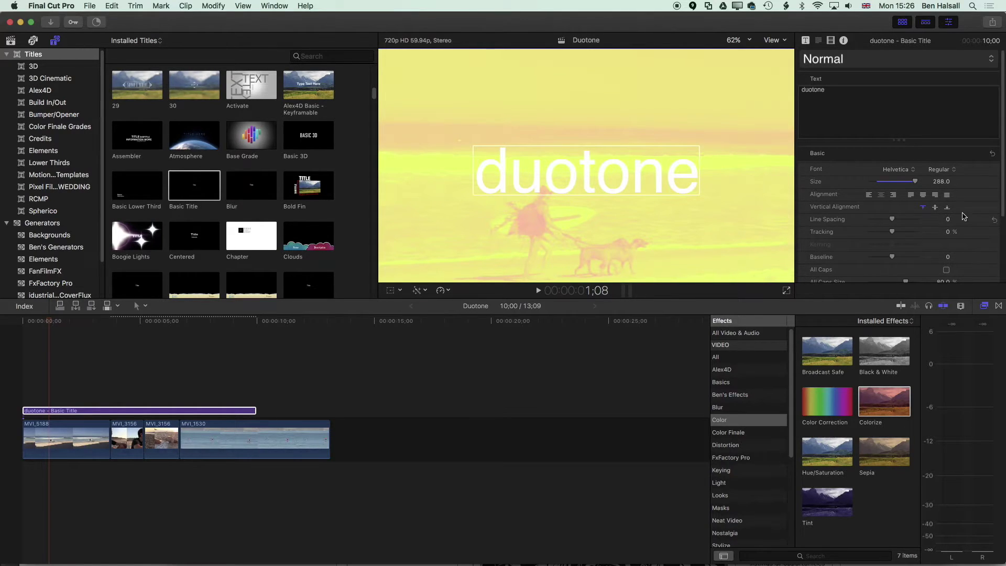
# Step: Try a softened drop shadow on the duotone title, then leave it off
pyautogui.scroll(-5, 961, 270)
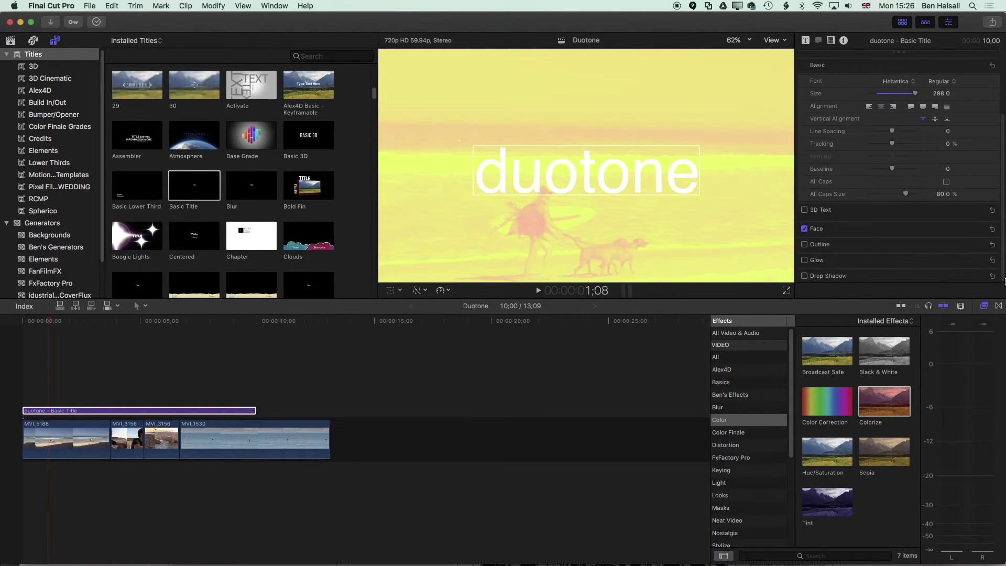
pyautogui.click(805, 276)
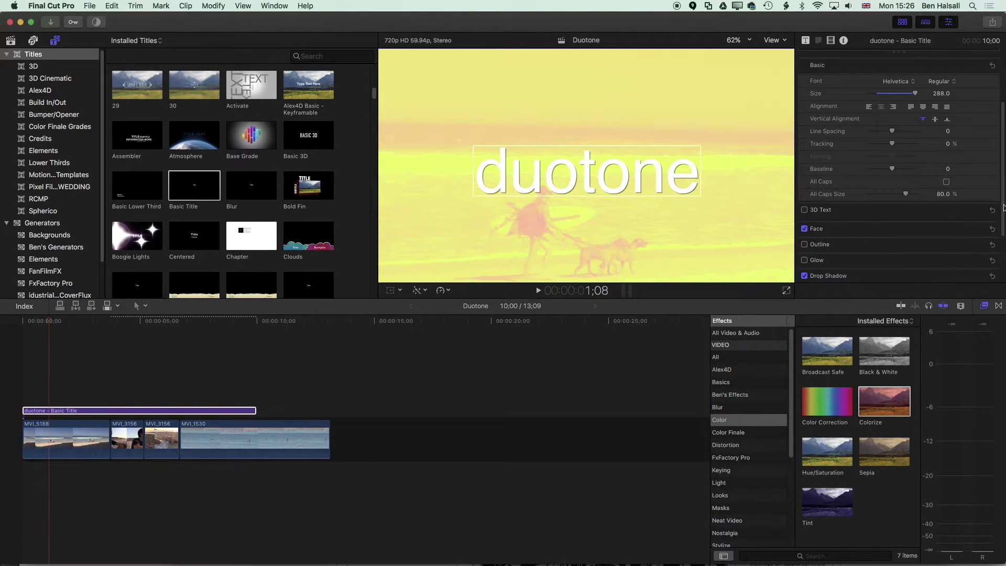
pyautogui.scroll(-3, 954, 236)
pyautogui.click(979, 201)
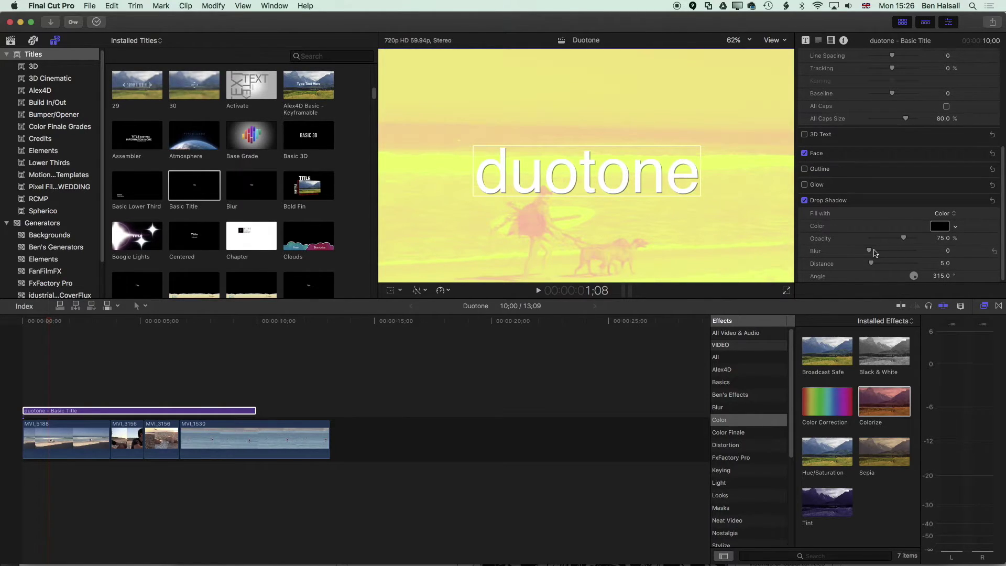
pyautogui.moveTo(868, 254); pyautogui.dragTo(889, 241)
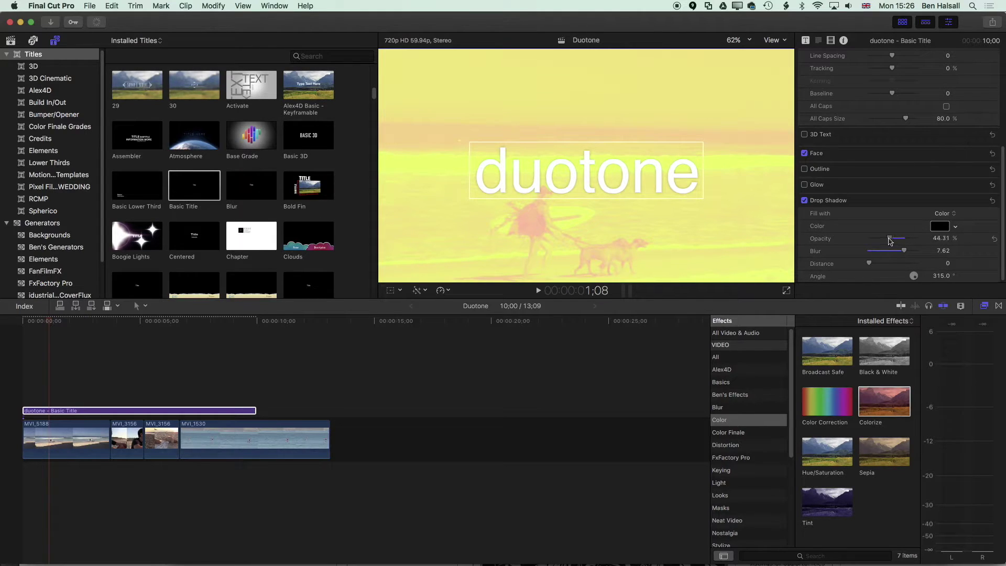
pyautogui.click(805, 201)
pyautogui.click(804, 200)
# Step: Play the edit from about 2;00 to preview the title, then select MVI_5188
pyautogui.click(394, 398)
pyautogui.click(180, 321)
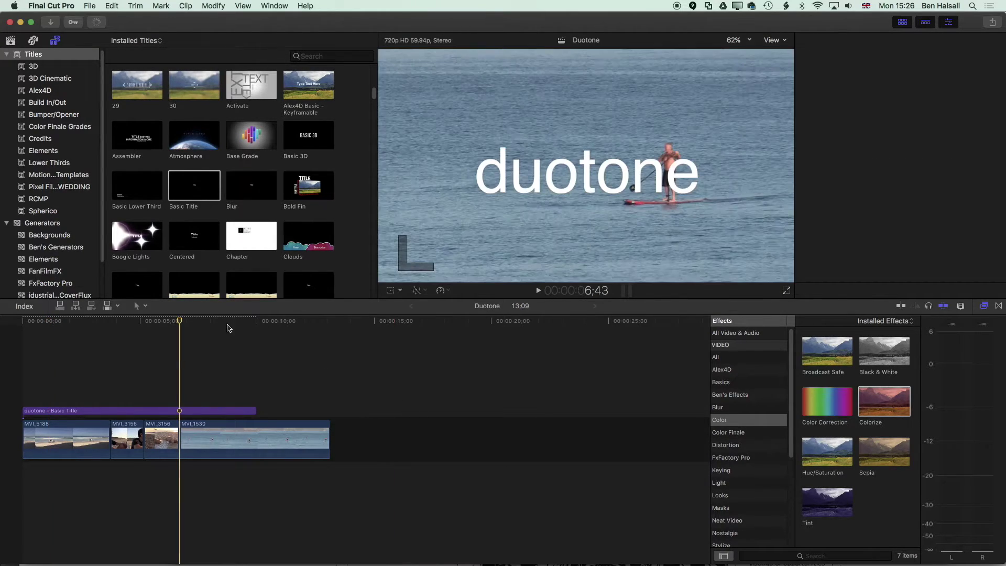
pyautogui.click(72, 320)
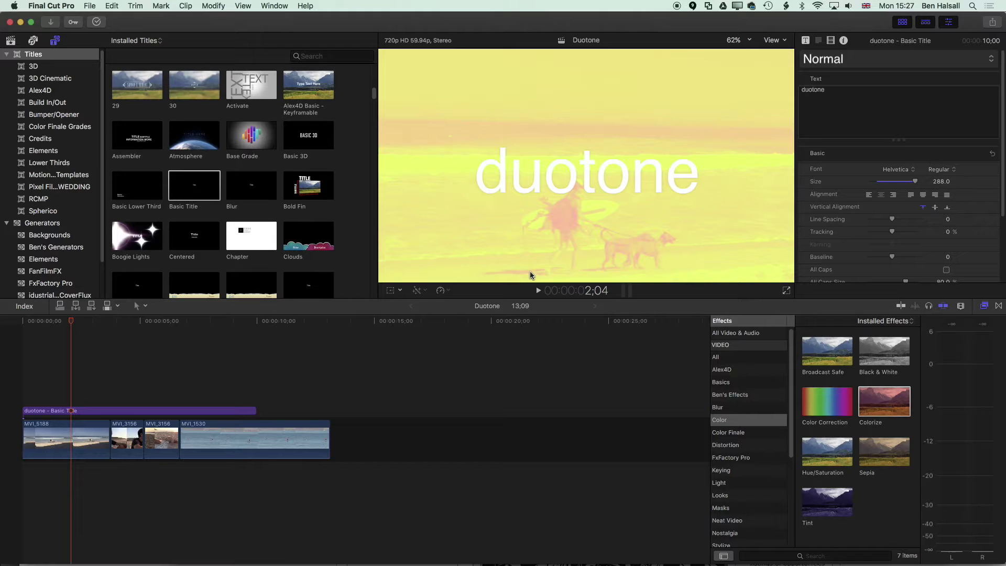
pyautogui.click(68, 322)
pyautogui.press('space')
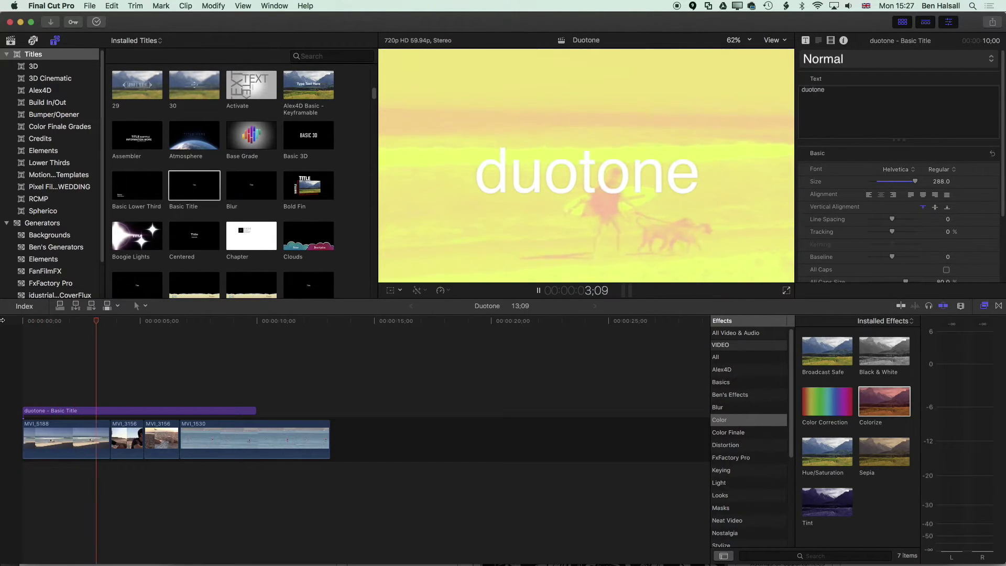
pyautogui.click(74, 427)
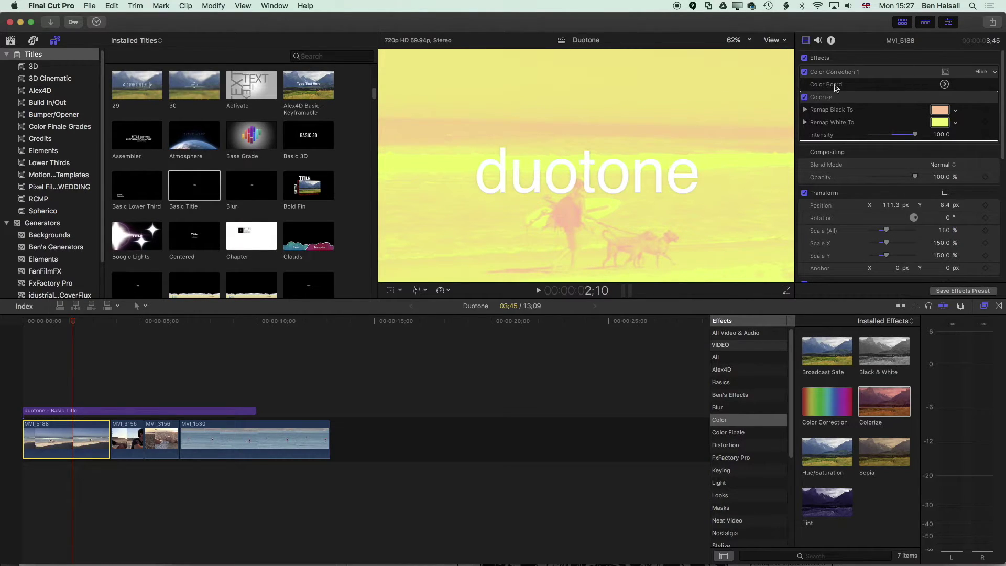
# Step: Experiment with Color Correction 1's Shadows, Midtones and Highlights exposure pucks
pyautogui.click(944, 84)
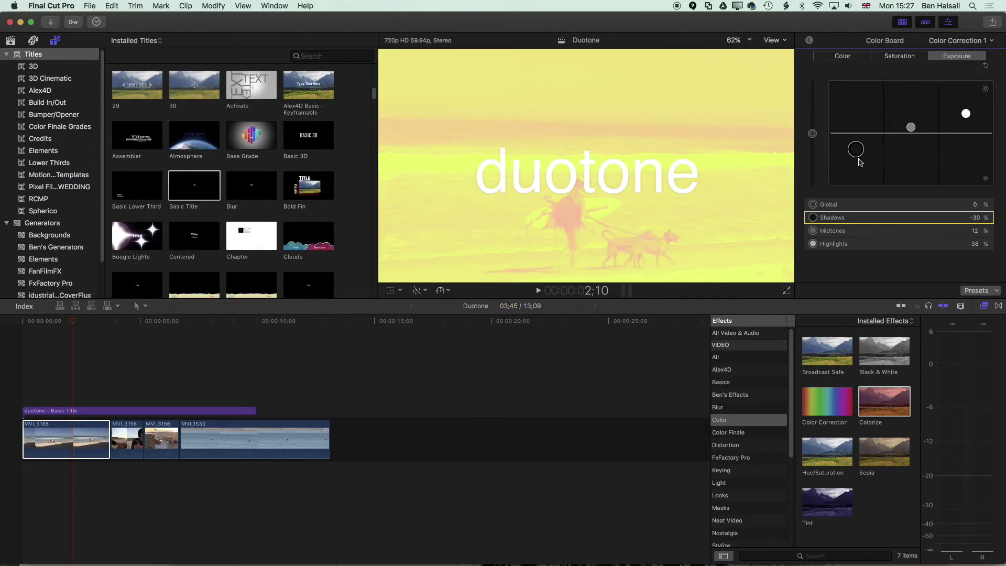
pyautogui.moveTo(857, 152); pyautogui.dragTo(856, 178)
pyautogui.moveTo(965, 113); pyautogui.dragTo(966, 83)
pyautogui.moveTo(910, 127)
pyautogui.mouseDown()
pyautogui.moveTo(911, 101)
pyautogui.moveTo(912, 155)
pyautogui.moveTo(914, 107)
pyautogui.moveTo(910, 115)
pyautogui.mouseUp()
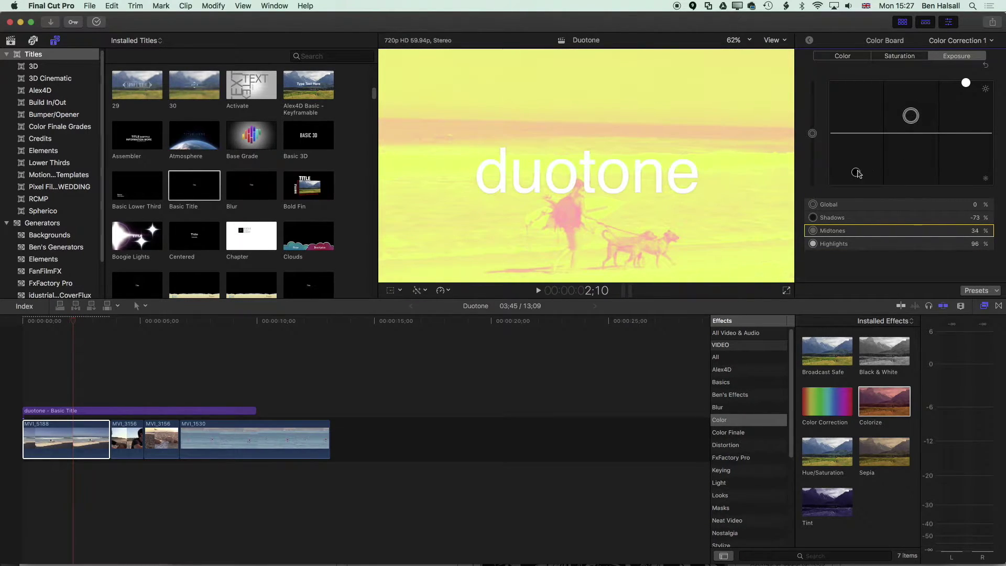
pyautogui.moveTo(856, 172); pyautogui.dragTo(856, 148)
pyautogui.moveTo(965, 84); pyautogui.dragTo(912, 128)
pyautogui.moveTo(856, 150); pyautogui.dragTo(856, 129)
pyautogui.moveTo(965, 126); pyautogui.dragTo(910, 124)
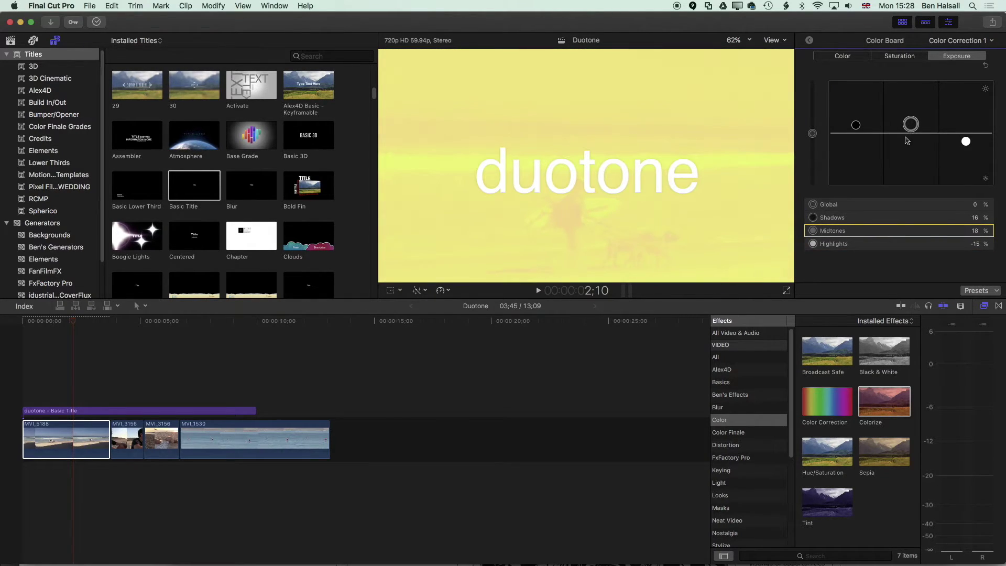
# Step: Review playback, then set Shadows -60%, Midtones -10%, Highlights 70%
pyautogui.moveTo(70, 327); pyautogui.dragTo(22, 325)
pyautogui.press('space')
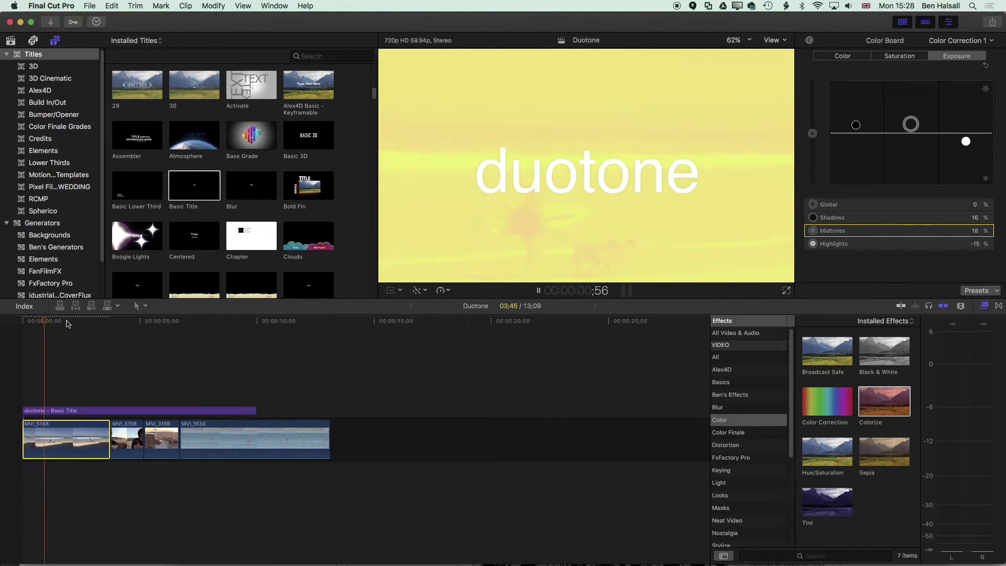
pyautogui.click(58, 320)
pyautogui.moveTo(855, 124); pyautogui.dragTo(857, 168)
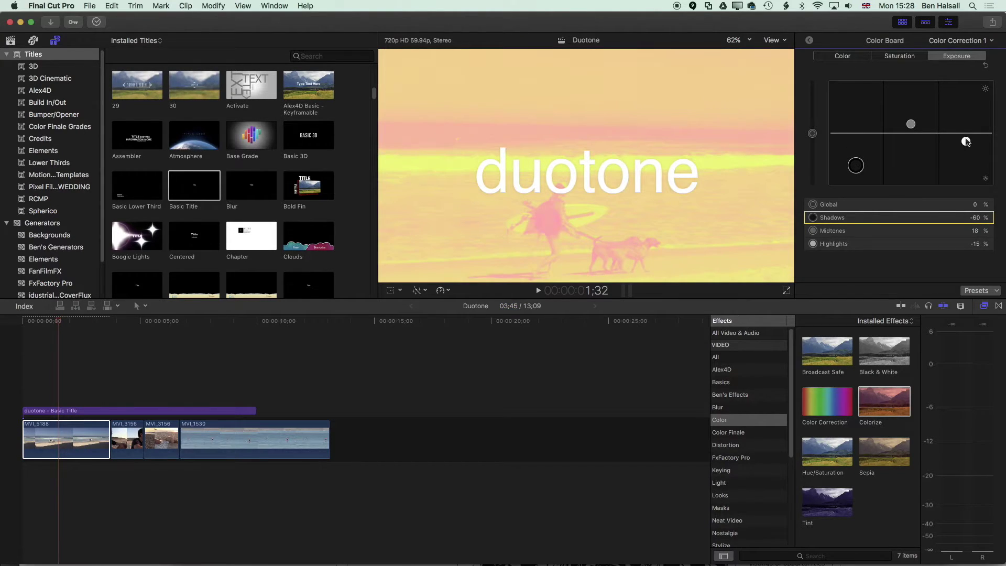
pyautogui.moveTo(965, 141); pyautogui.dragTo(966, 96)
pyautogui.moveTo(911, 128); pyautogui.dragTo(912, 141)
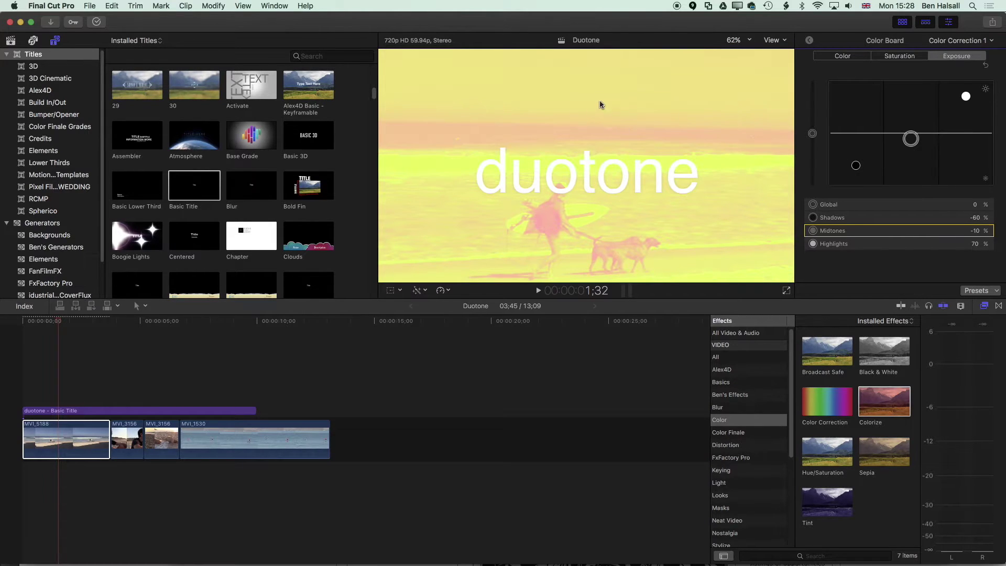
# Step: Show the Luma waveform video scopes beside the viewer
pyautogui.click(786, 41)
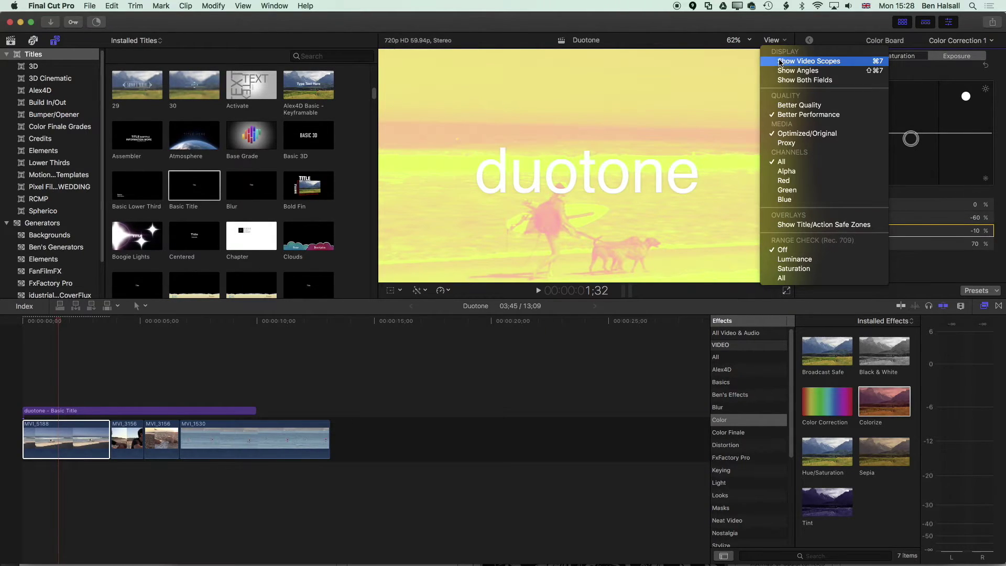
pyautogui.click(718, 57)
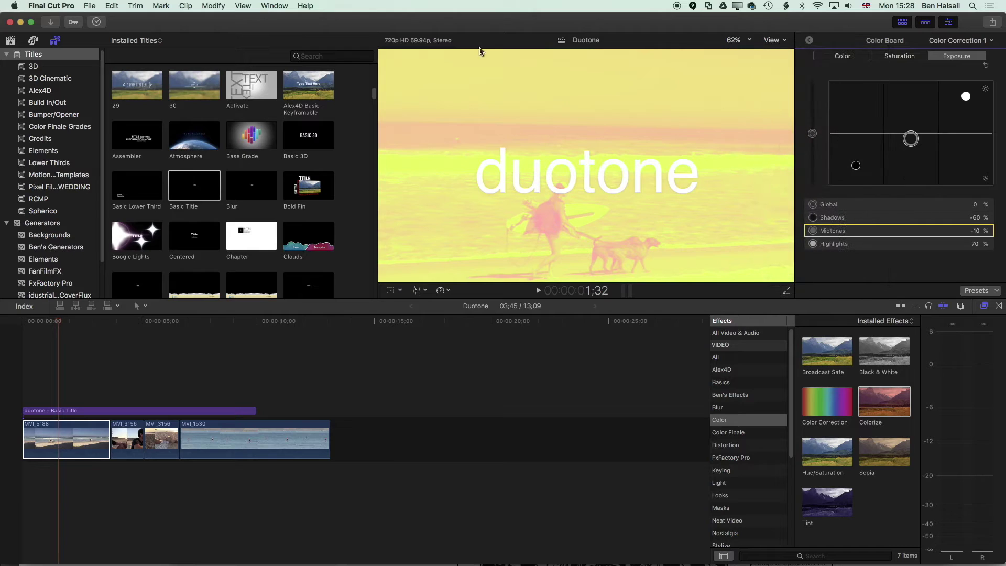
pyautogui.click(782, 42)
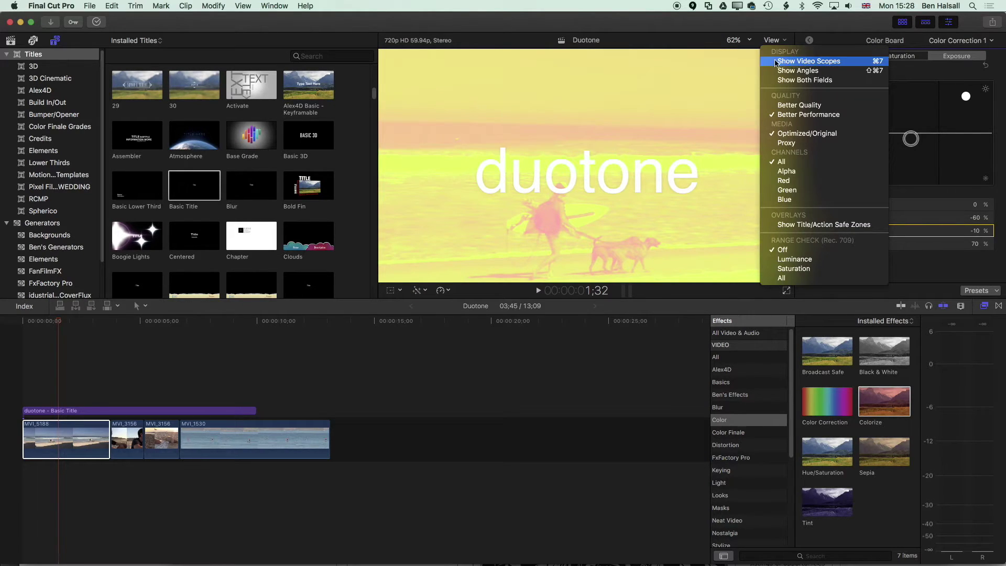
pyautogui.click(780, 62)
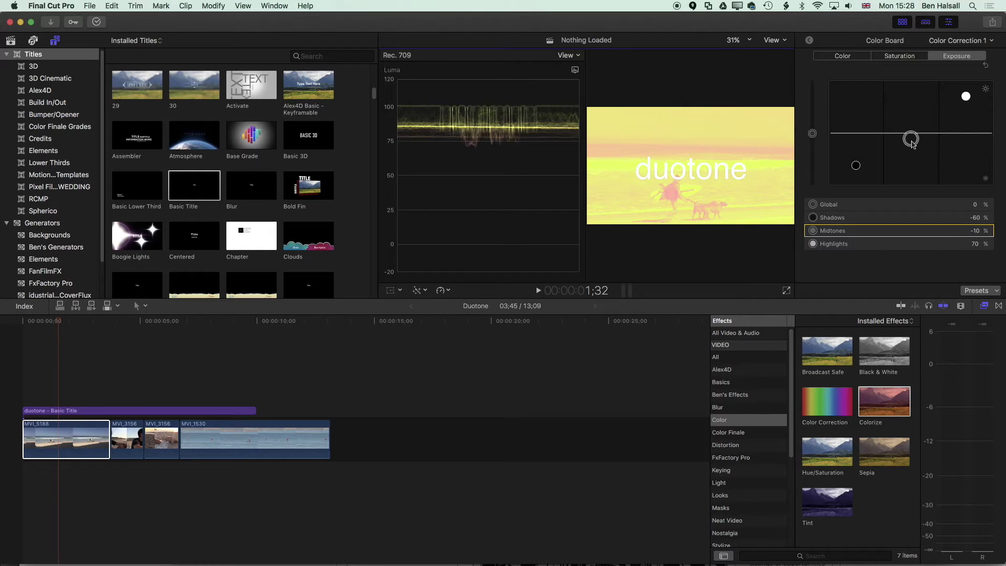
# Step: Rebalance exposure to Global -62%, Shadows -12%, Midtones 32%, back in the Video inspector
pyautogui.moveTo(912, 145); pyautogui.dragTo(912, 150)
pyautogui.moveTo(813, 134); pyautogui.dragTo(813, 156)
pyautogui.moveTo(910, 144)
pyautogui.mouseDown()
pyautogui.moveTo(910, 128)
pyautogui.moveTo(910, 137)
pyautogui.mouseUp()
pyautogui.click(967, 98)
pyautogui.moveTo(856, 166); pyautogui.dragTo(910, 116)
pyautogui.moveTo(812, 156)
pyautogui.mouseDown()
pyautogui.moveTo(813, 188)
pyautogui.moveTo(812, 162)
pyautogui.mouseUp()
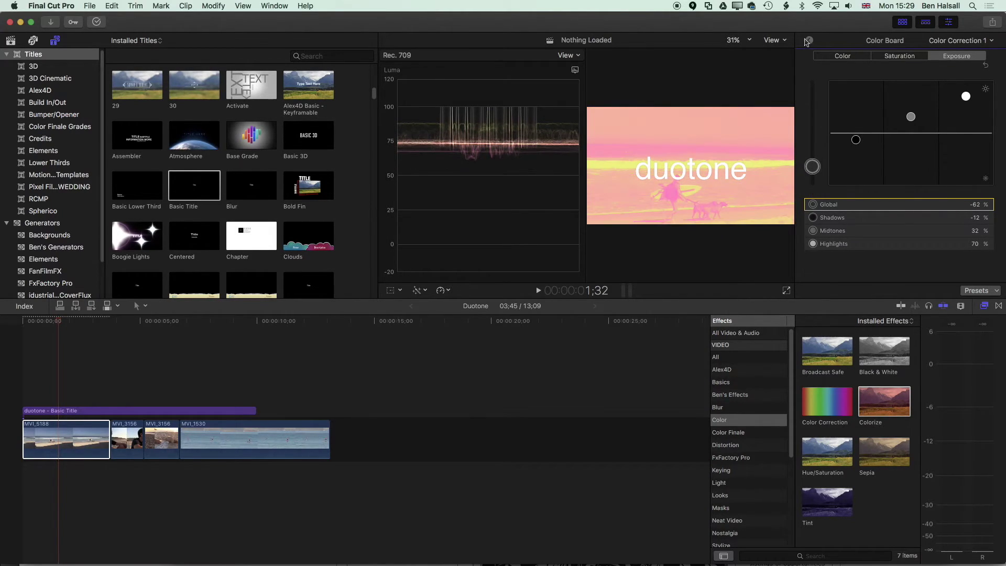
pyautogui.click(809, 40)
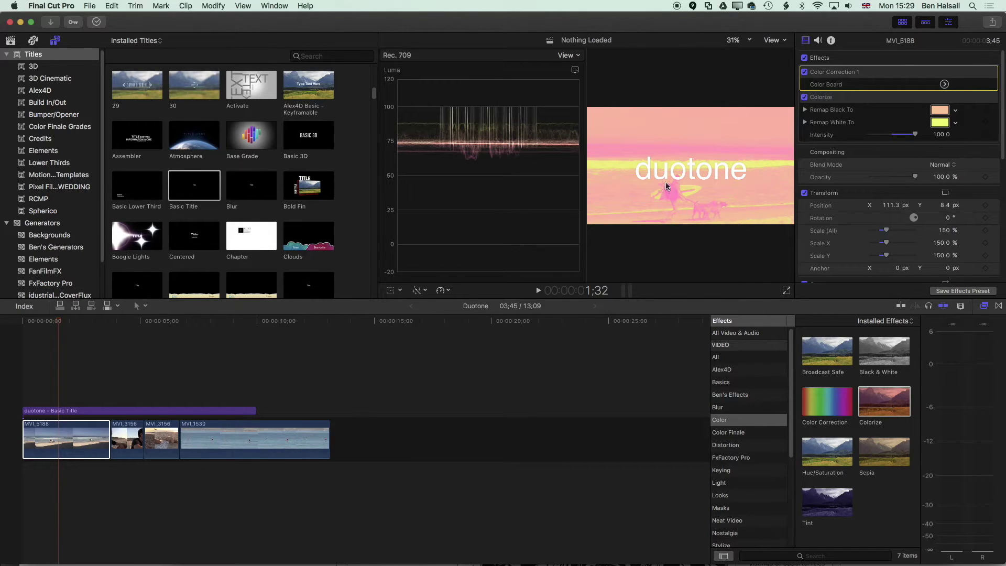
# Step: Hide the libraries sidebar and the browser to enlarge the viewer
pyautogui.click(274, 6)
pyautogui.moveTo(325, 71)
pyautogui.click(430, 73)
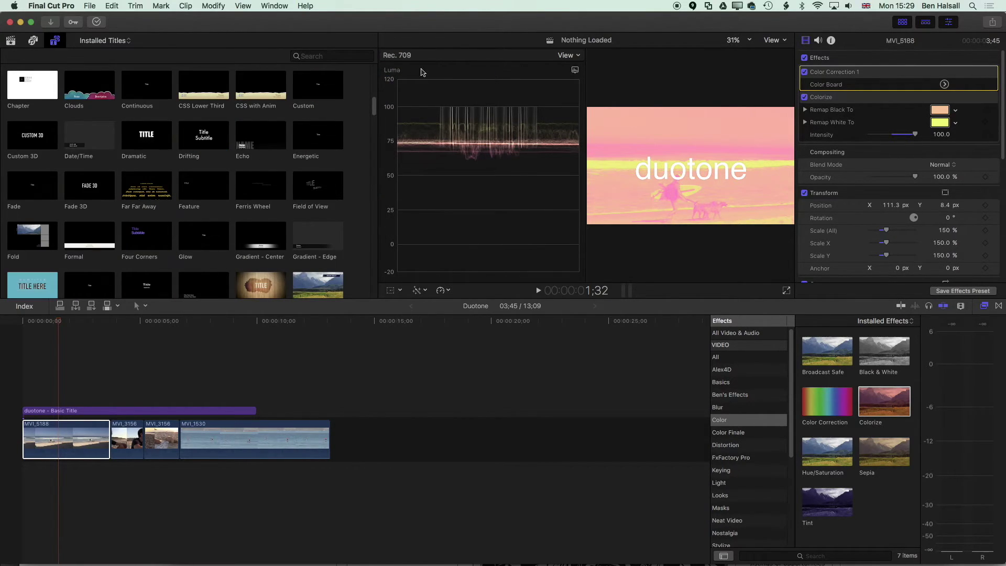
pyautogui.click(268, 5)
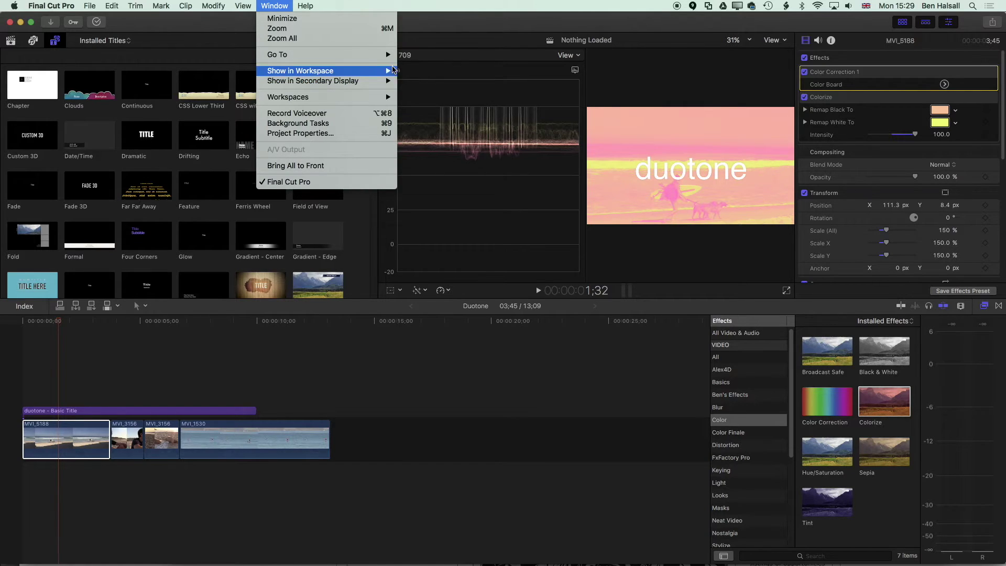
pyautogui.moveTo(292, 71)
pyautogui.click(418, 71)
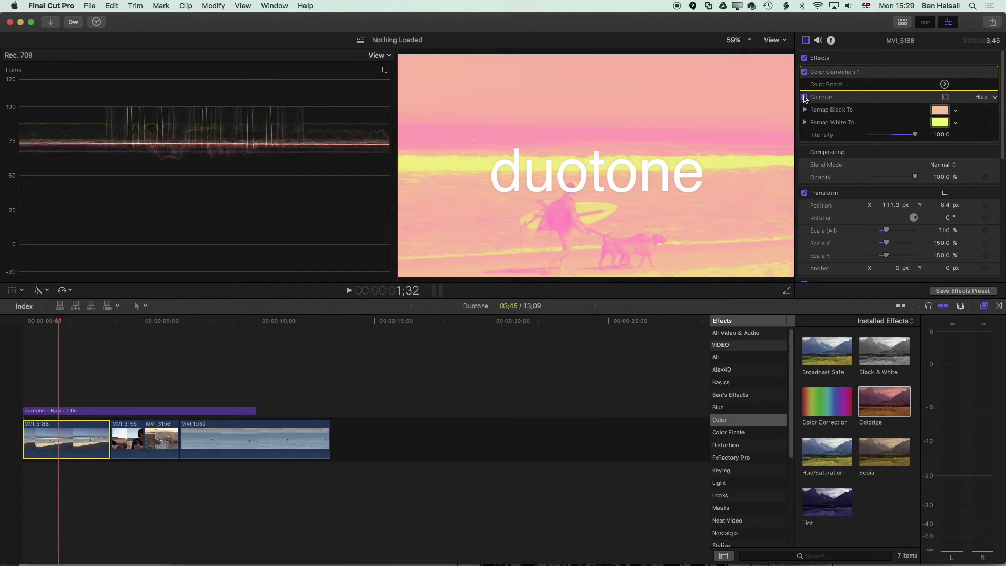
# Step: Set Color Correction 1's global saturation to -100%, keeping it stacked before Colorize
pyautogui.moveTo(836, 75); pyautogui.dragTo(832, 126)
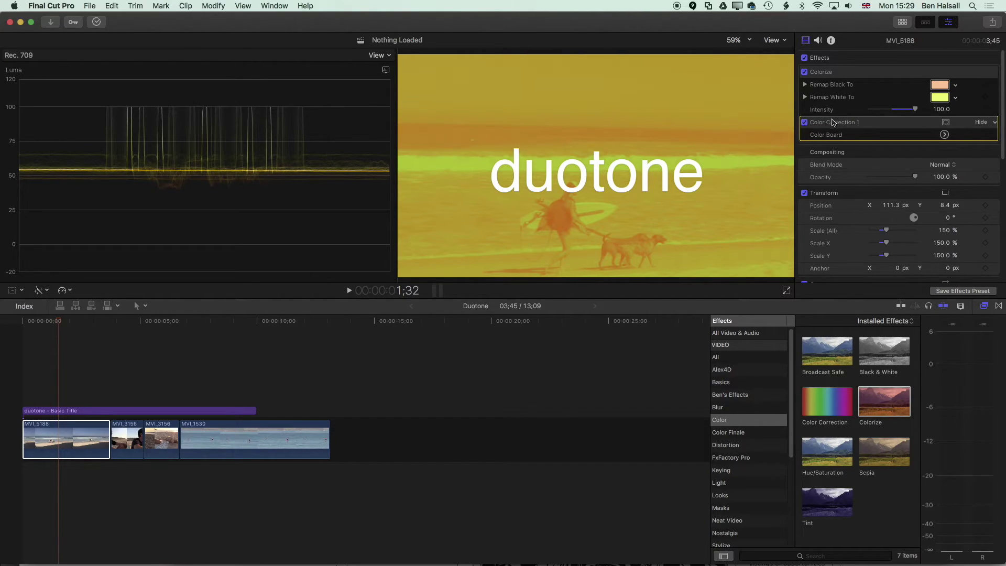
pyautogui.moveTo(835, 124); pyautogui.dragTo(836, 97)
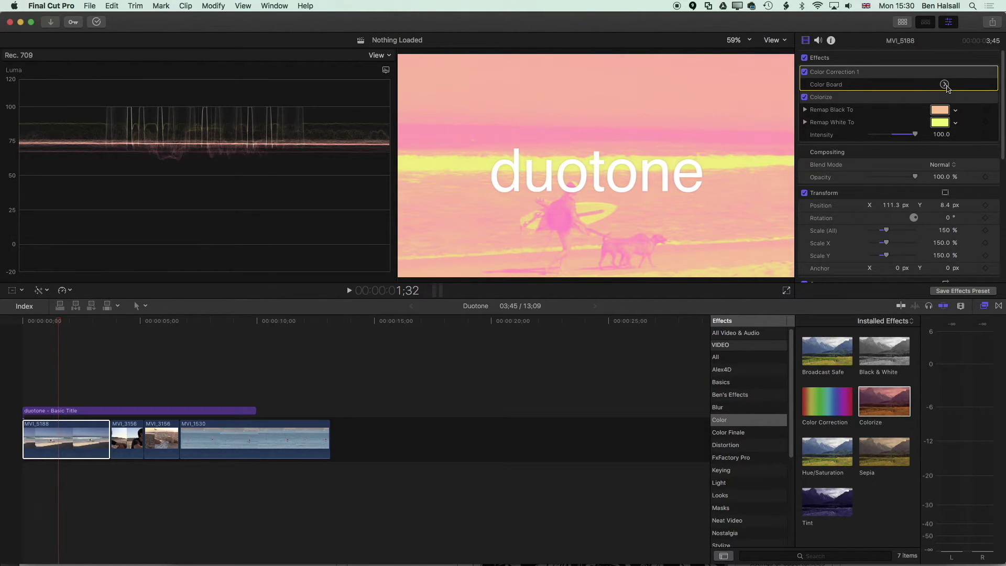
pyautogui.click(945, 86)
pyautogui.click(911, 58)
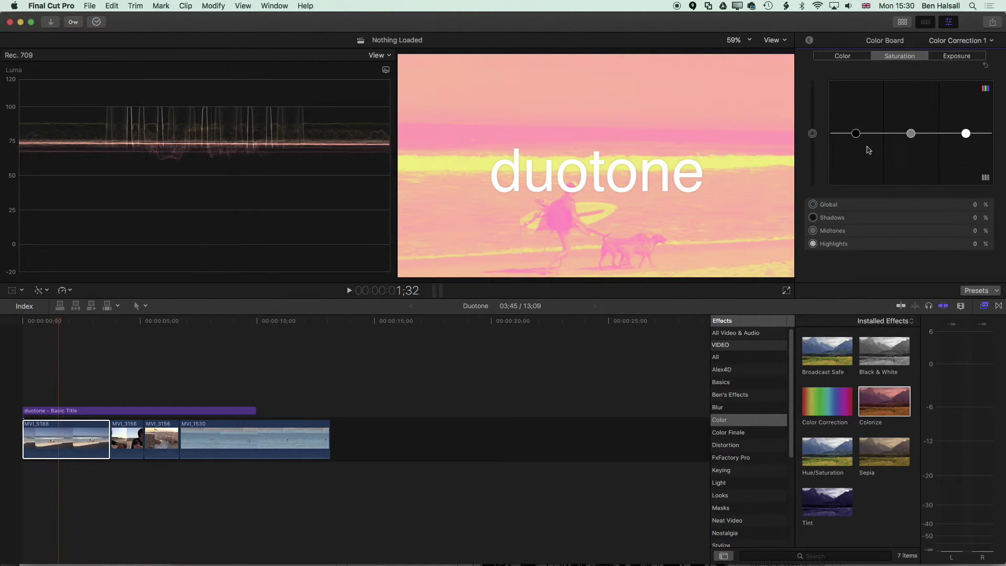
pyautogui.moveTo(815, 135); pyautogui.dragTo(814, 206)
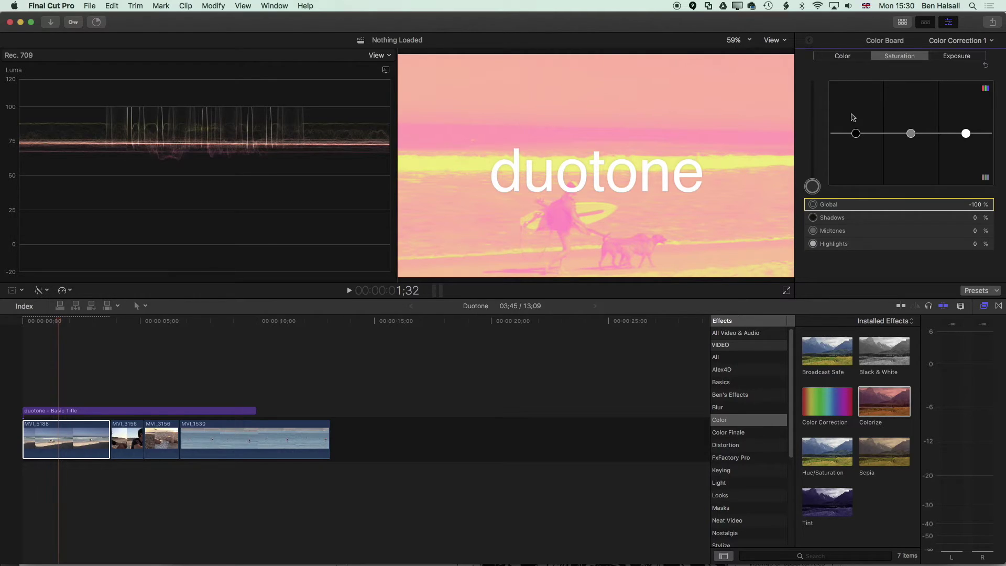
pyautogui.press('super+4')
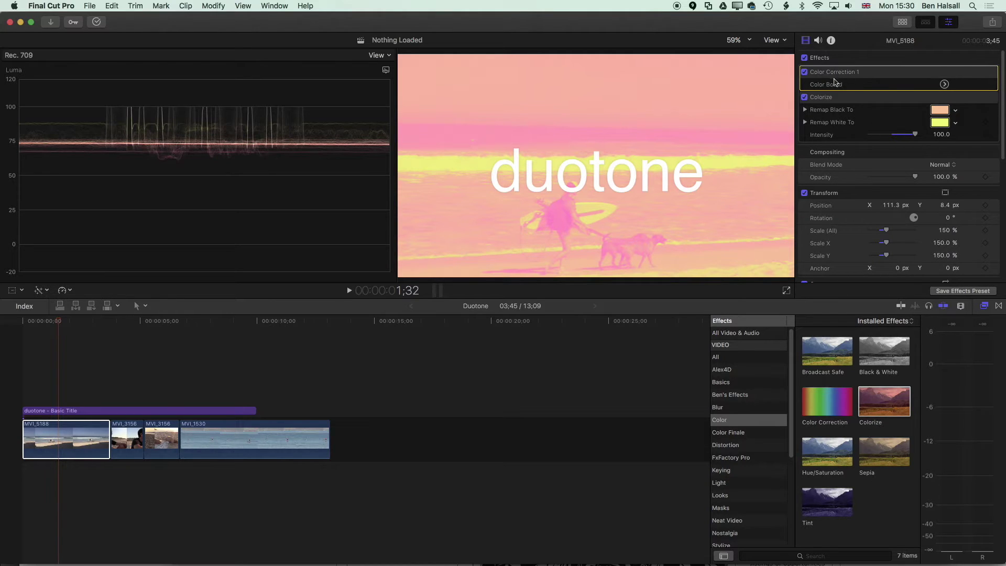
pyautogui.moveTo(857, 70); pyautogui.dragTo(859, 135)
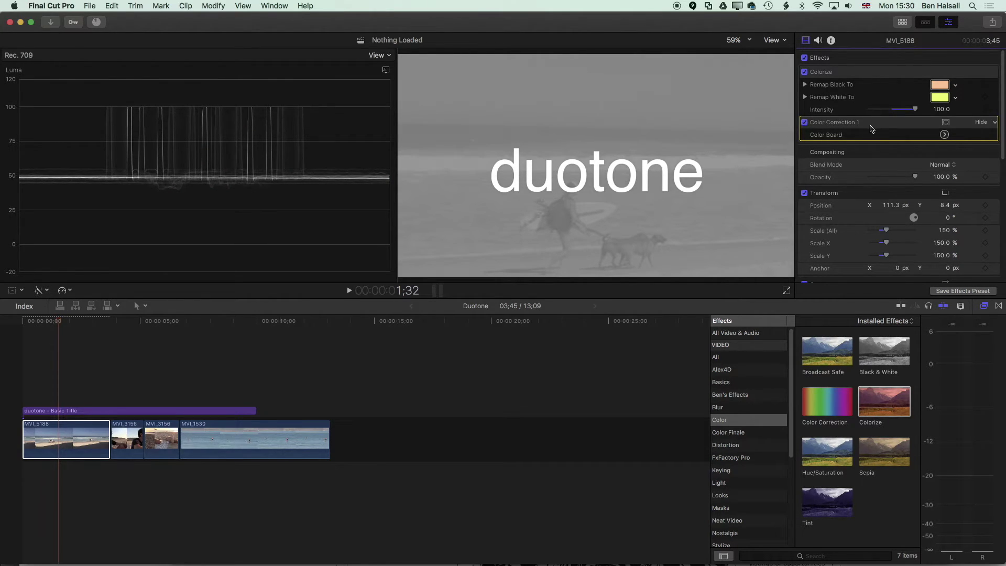
pyautogui.moveTo(870, 127); pyautogui.dragTo(872, 69)
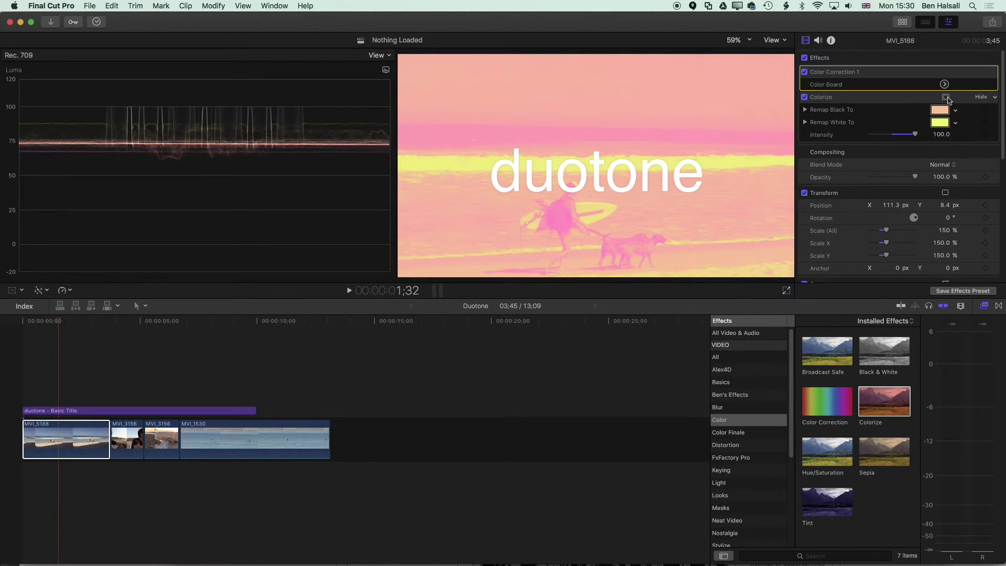
# Step: Add a narrow elliptical shape mask to Colorize and raise global saturation to 74%
pyautogui.click(946, 98)
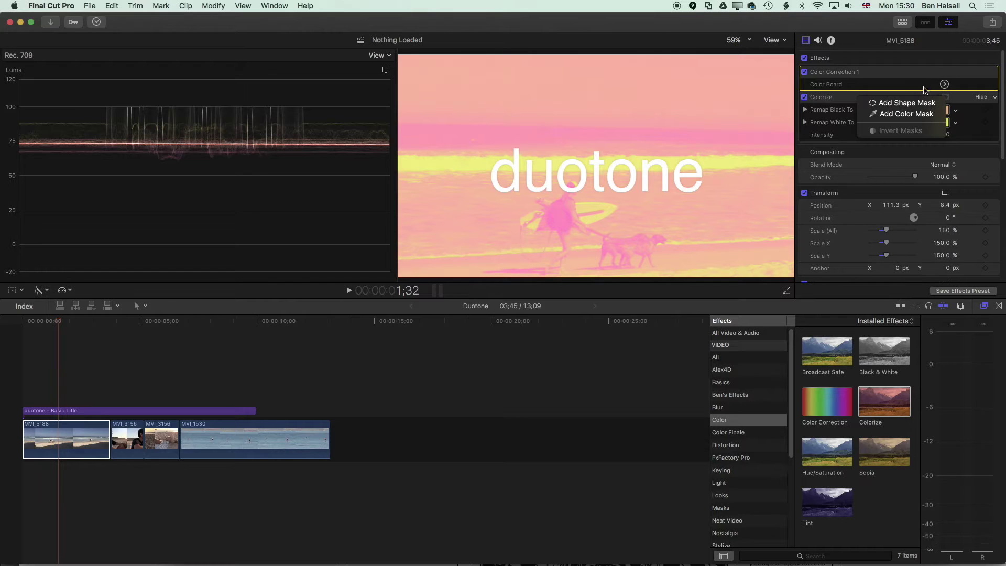
pyautogui.click(897, 105)
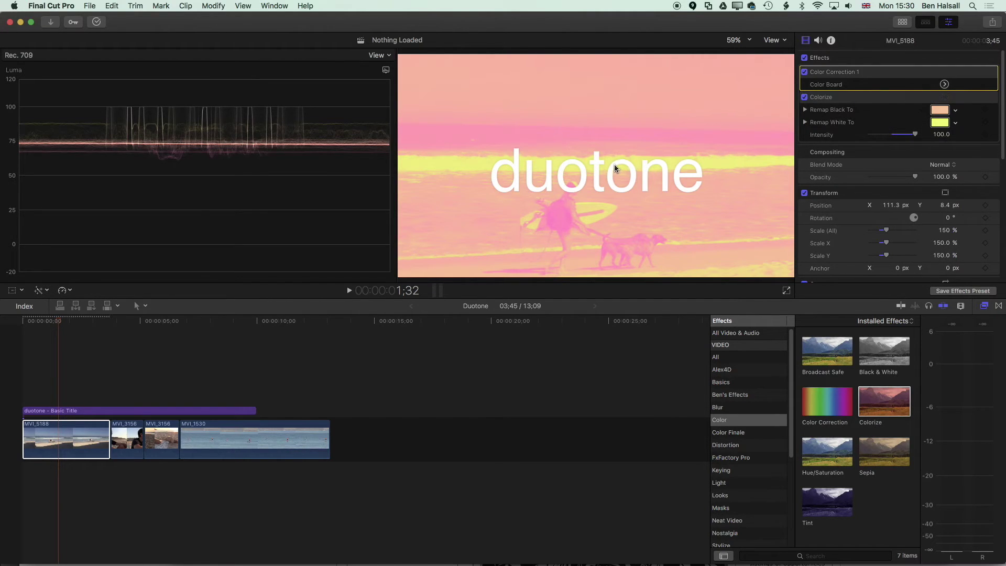
pyautogui.moveTo(624, 165)
pyautogui.mouseDown()
pyautogui.moveTo(472, 173)
pyautogui.moveTo(588, 173)
pyautogui.moveTo(579, 183)
pyautogui.moveTo(626, 171)
pyautogui.mouseUp()
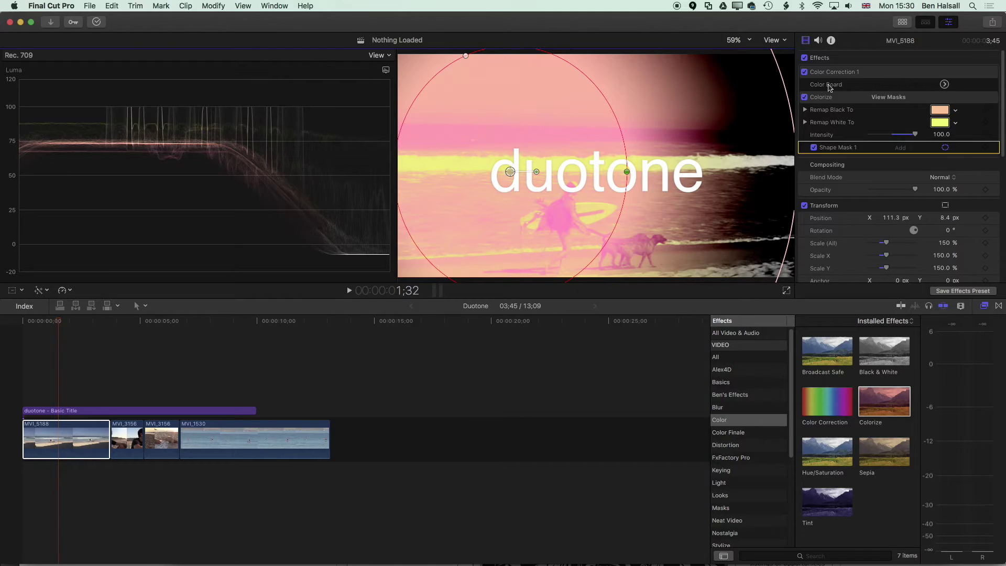
pyautogui.click(944, 85)
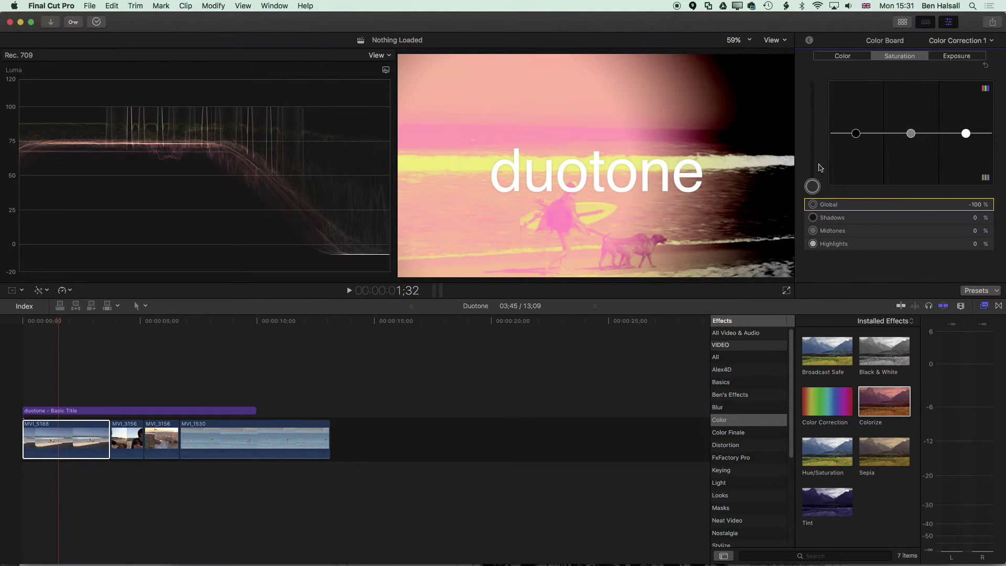
pyautogui.moveTo(812, 186); pyautogui.dragTo(815, 208)
# Step: Delete Shape Mask 1 from Colorize so the duotone covers the whole frame
pyautogui.click(810, 41)
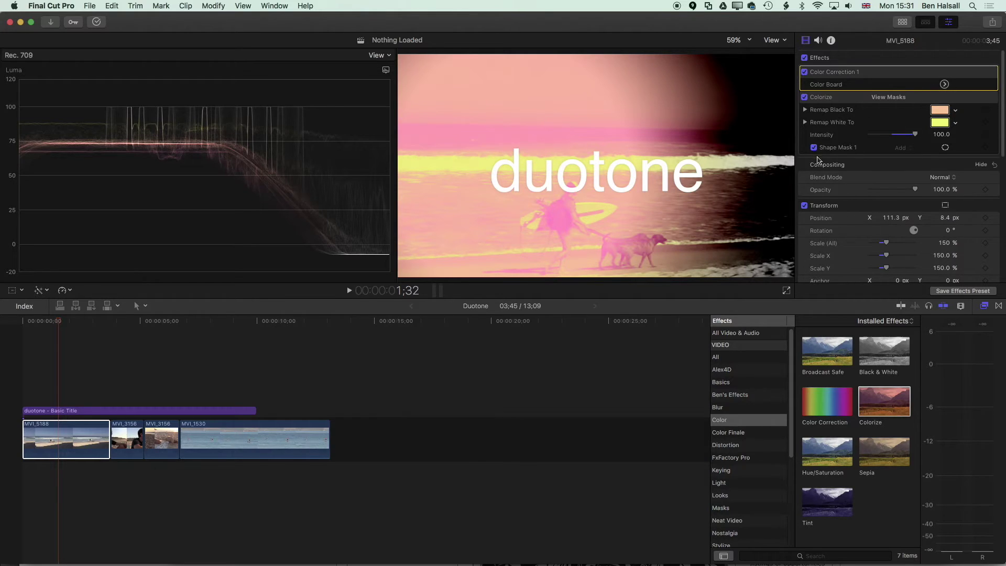
pyautogui.click(835, 149)
pyautogui.press('Delete')
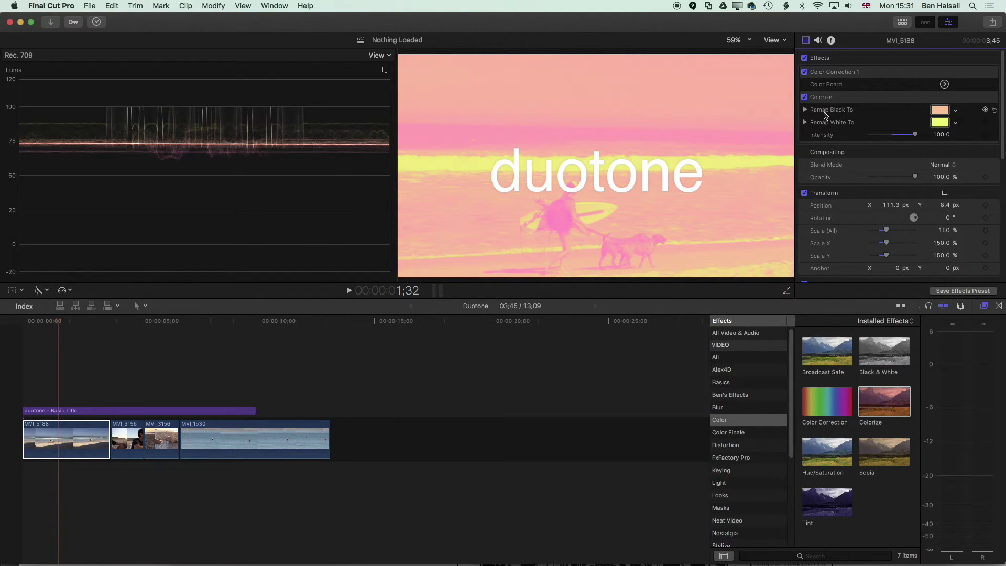
# Step: Apply a second Colorize to MVI_5188 with an enlarged, soft-edged shape mask at the top-right
pyautogui.moveTo(885, 401); pyautogui.dragTo(96, 449)
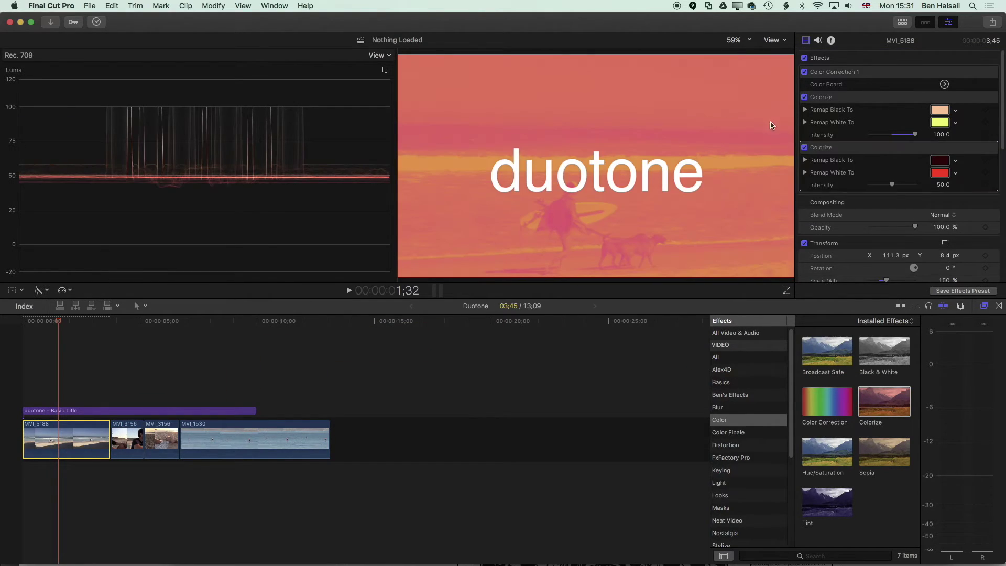
pyautogui.click(947, 148)
pyautogui.click(892, 152)
pyautogui.moveTo(629, 164); pyautogui.dragTo(763, 98)
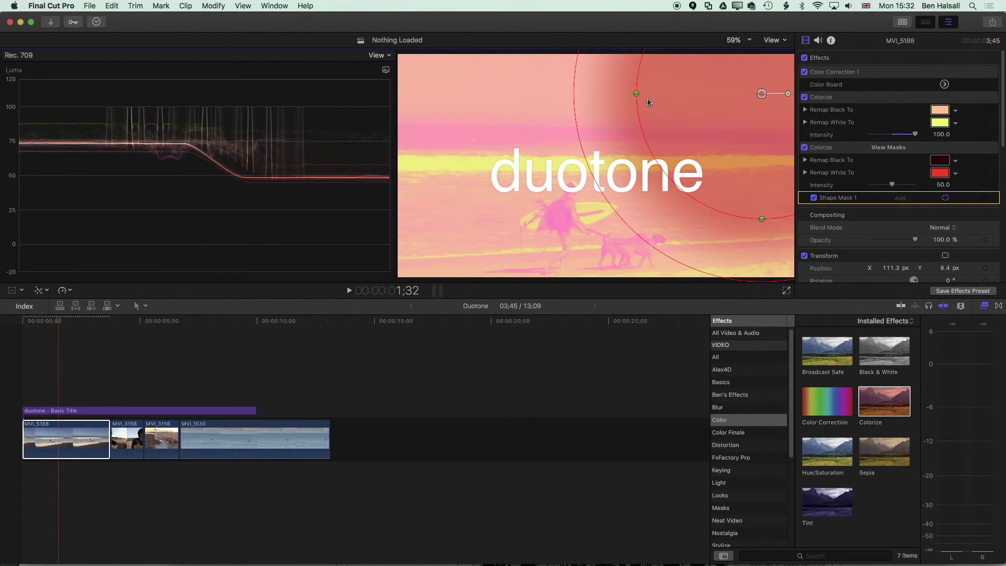
pyautogui.moveTo(639, 98); pyautogui.dragTo(624, 94)
pyautogui.moveTo(564, 136); pyautogui.dragTo(494, 157)
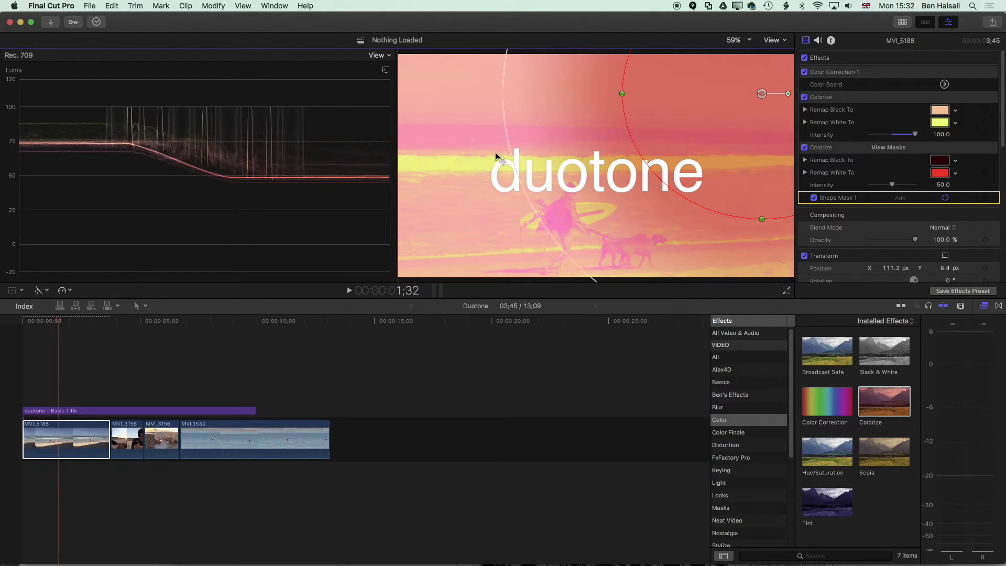
pyautogui.moveTo(714, 117); pyautogui.dragTo(751, 106)
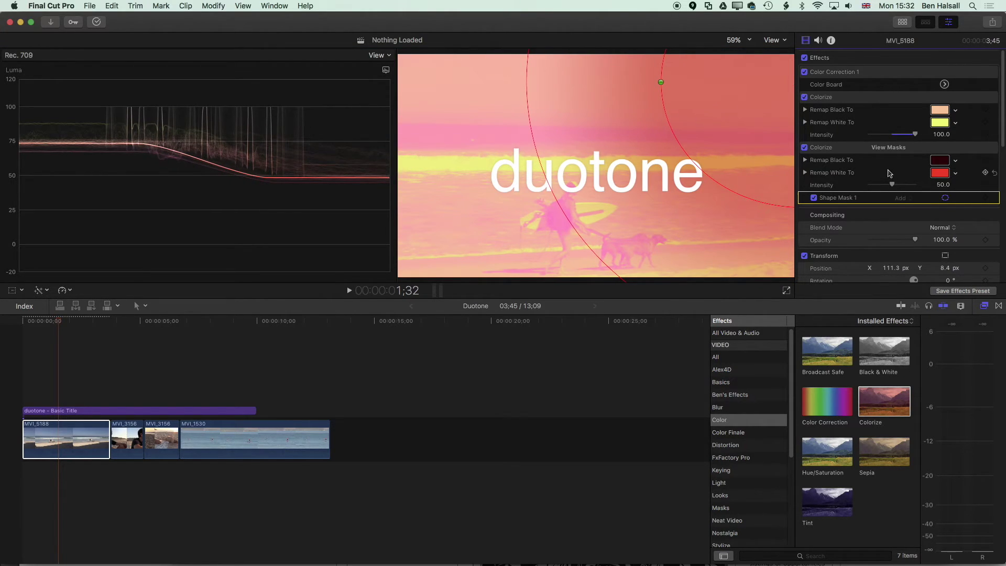
# Step: Set the second Colorize to intensity 100, remapping to magenta and pale green, and nudge the mask right
pyautogui.moveTo(892, 185); pyautogui.dragTo(943, 188)
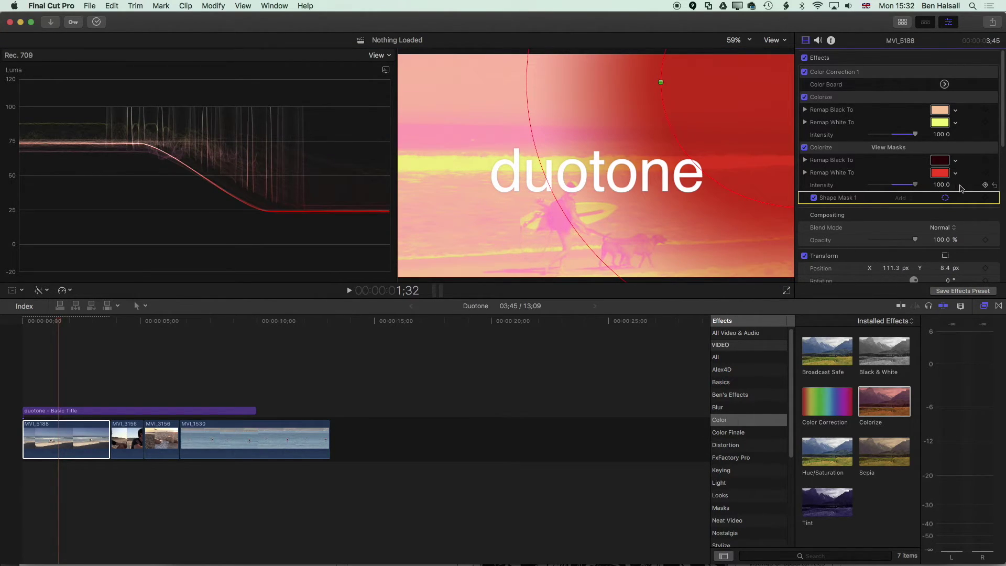
pyautogui.click(955, 161)
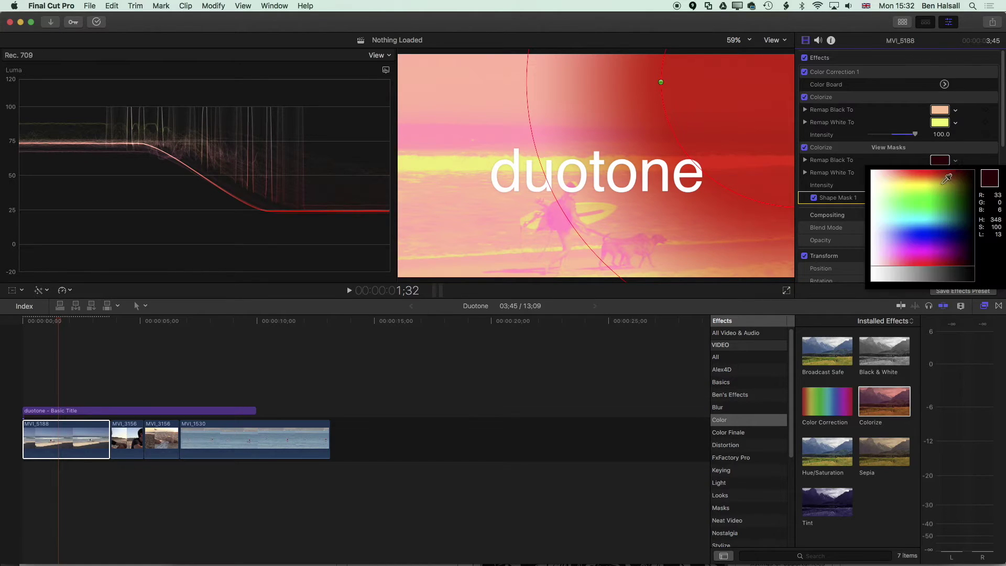
pyautogui.click(922, 182)
pyautogui.click(915, 220)
pyautogui.moveTo(915, 220); pyautogui.dragTo(903, 247)
pyautogui.click(941, 162)
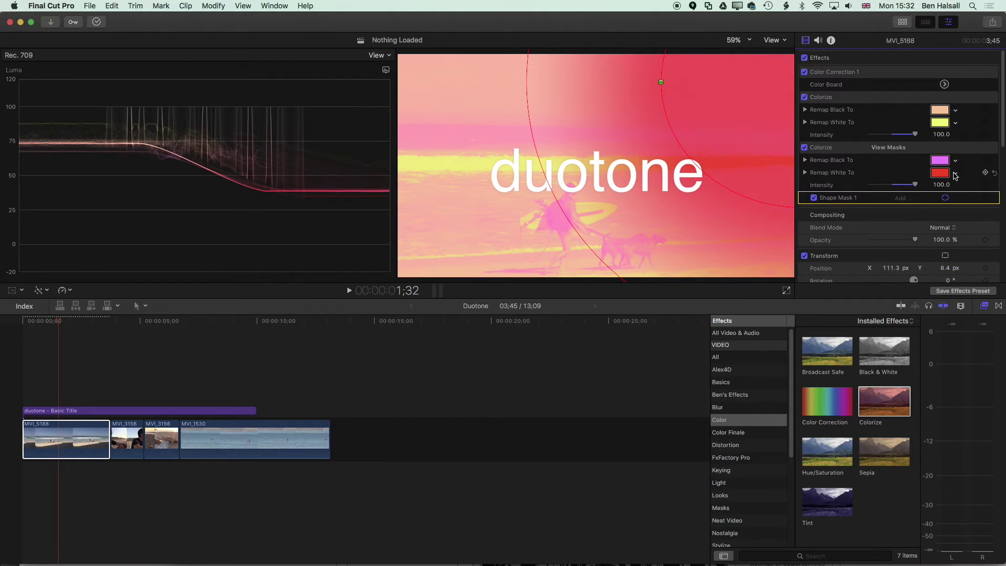
pyautogui.click(955, 174)
pyautogui.moveTo(914, 209)
pyautogui.mouseDown()
pyautogui.moveTo(898, 195)
pyautogui.moveTo(900, 214)
pyautogui.mouseUp()
pyautogui.press('Escape')
pyautogui.moveTo(692, 89); pyautogui.dragTo(724, 117)
# Step: Delete the 'duotone' Basic Title from the timeline and reselect MVI_5188
pyautogui.click(429, 361)
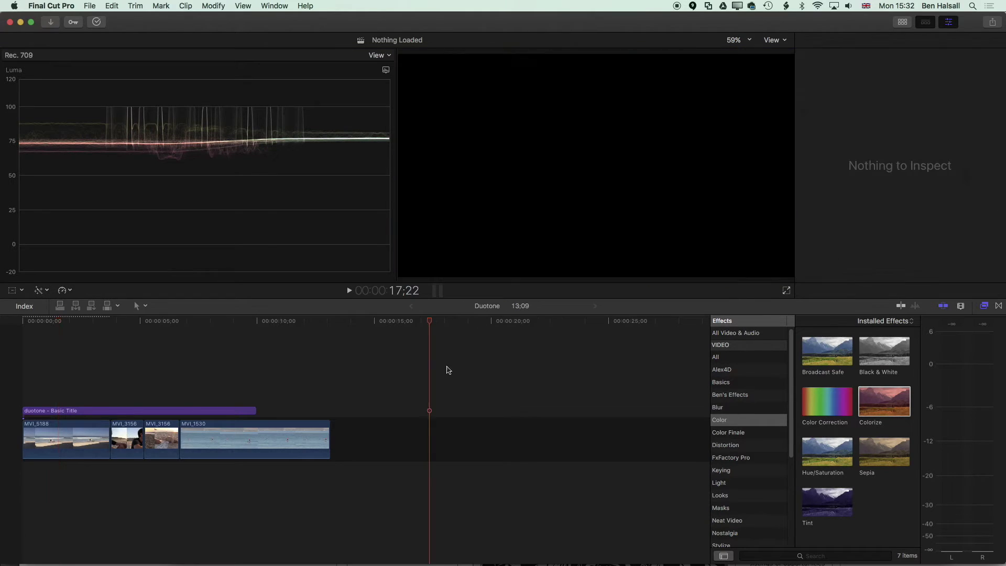
pyautogui.click(65, 410)
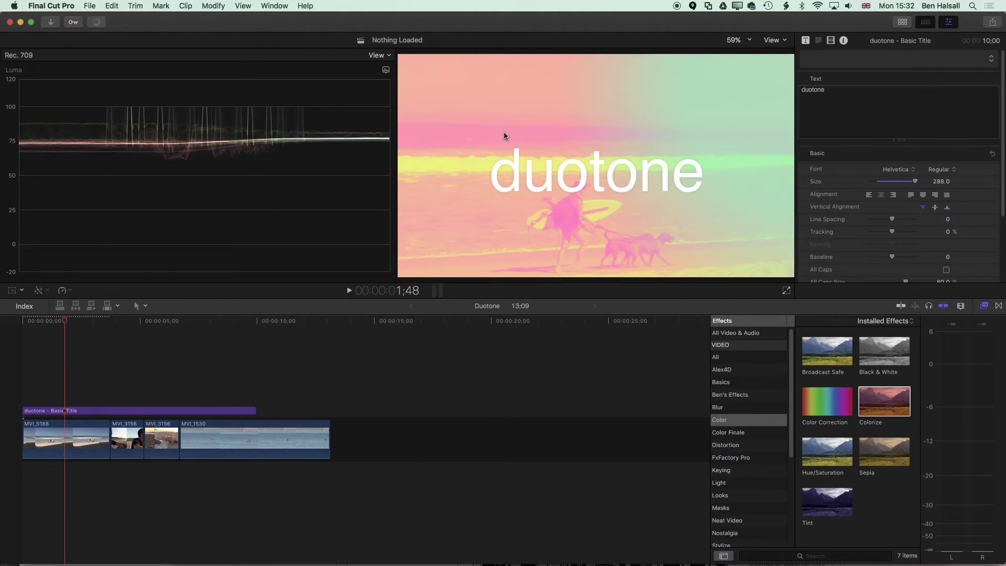
pyautogui.moveTo(66, 321); pyautogui.dragTo(91, 332)
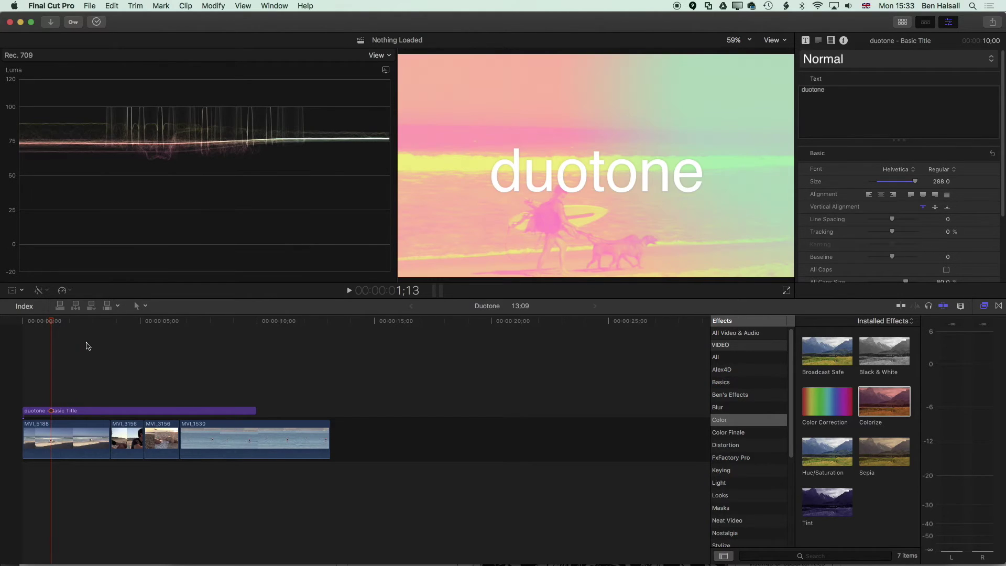
pyautogui.click(59, 437)
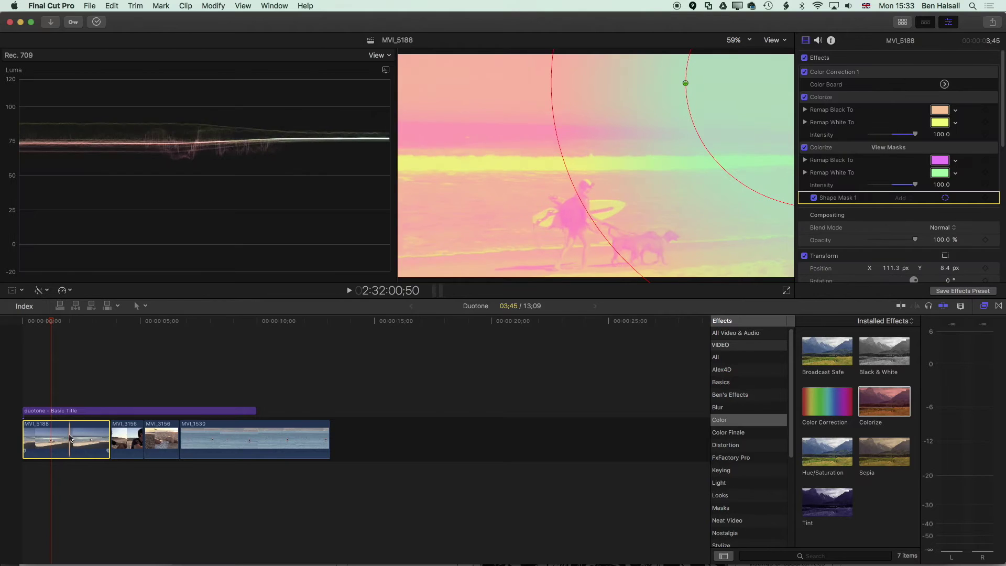
pyautogui.click(77, 414)
pyautogui.press('Delete')
pyautogui.click(69, 431)
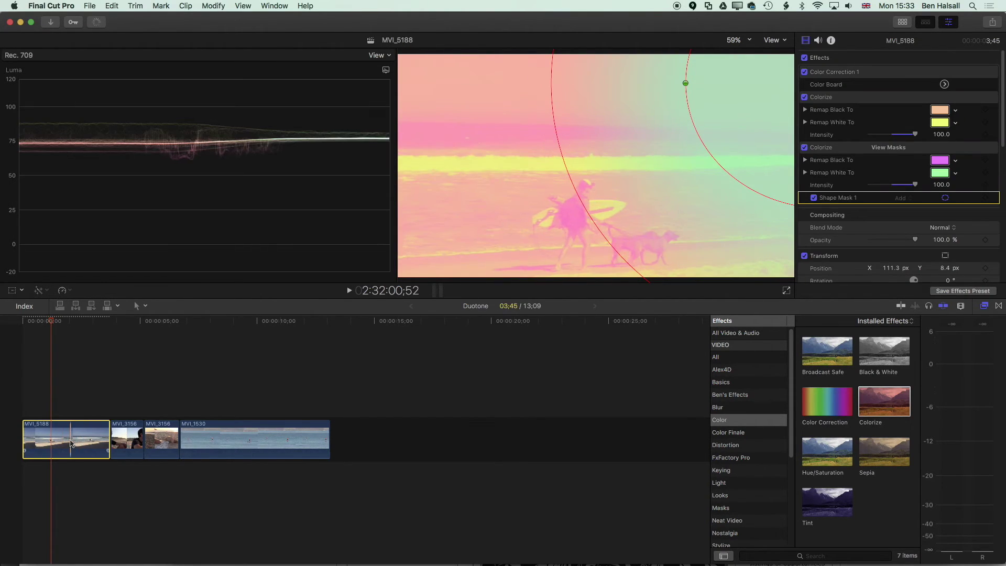
# Step: Marquee-select the three clips following MVI_5188 and bring up the Edit menu
pyautogui.click(111, 5)
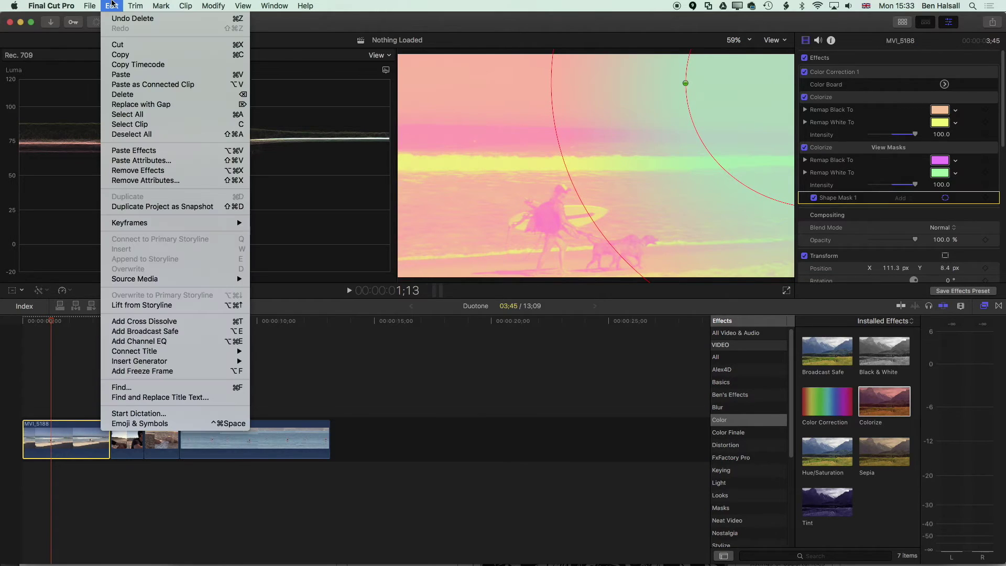
pyautogui.click(120, 54)
pyautogui.click(146, 343)
pyautogui.moveTo(146, 321)
pyautogui.mouseDown()
pyautogui.moveTo(128, 321)
pyautogui.moveTo(220, 322)
pyautogui.moveTo(124, 321)
pyautogui.moveTo(166, 322)
pyautogui.mouseUp()
pyautogui.click(212, 348)
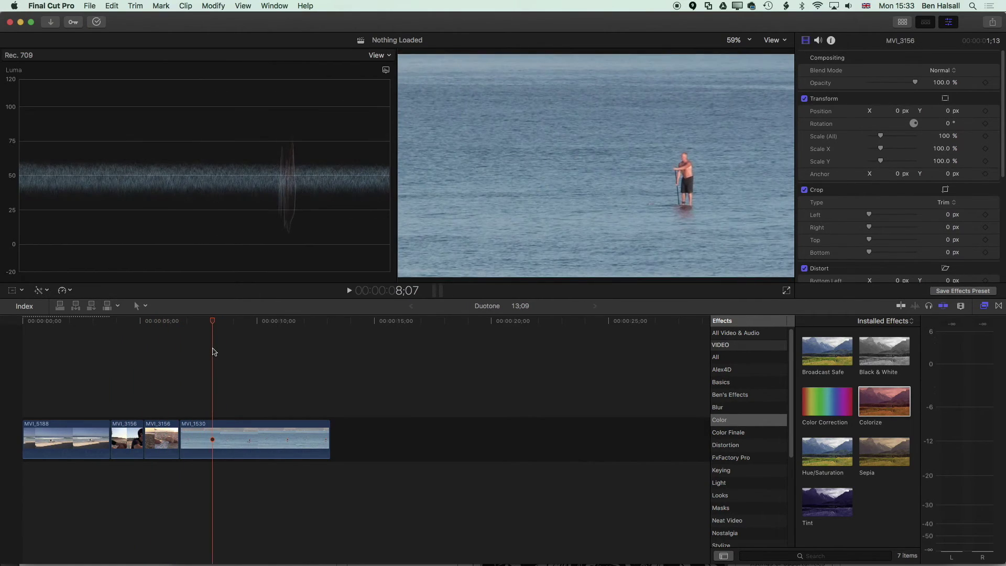
pyautogui.moveTo(132, 403); pyautogui.dragTo(318, 468)
pyautogui.click(111, 6)
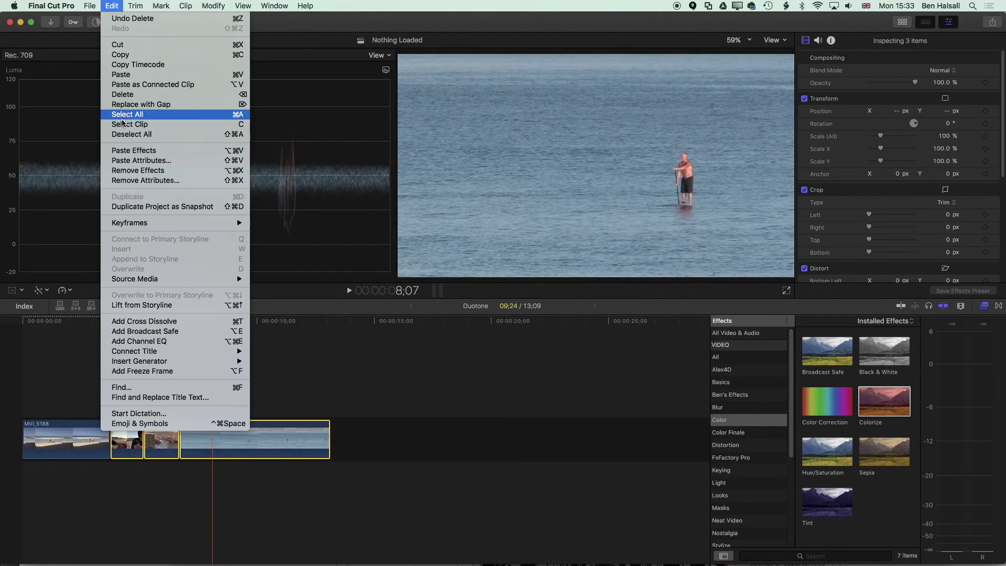
# Step: Paste only the Effects attributes onto the three clips, leaving out Transform and Volume
pyautogui.click(128, 164)
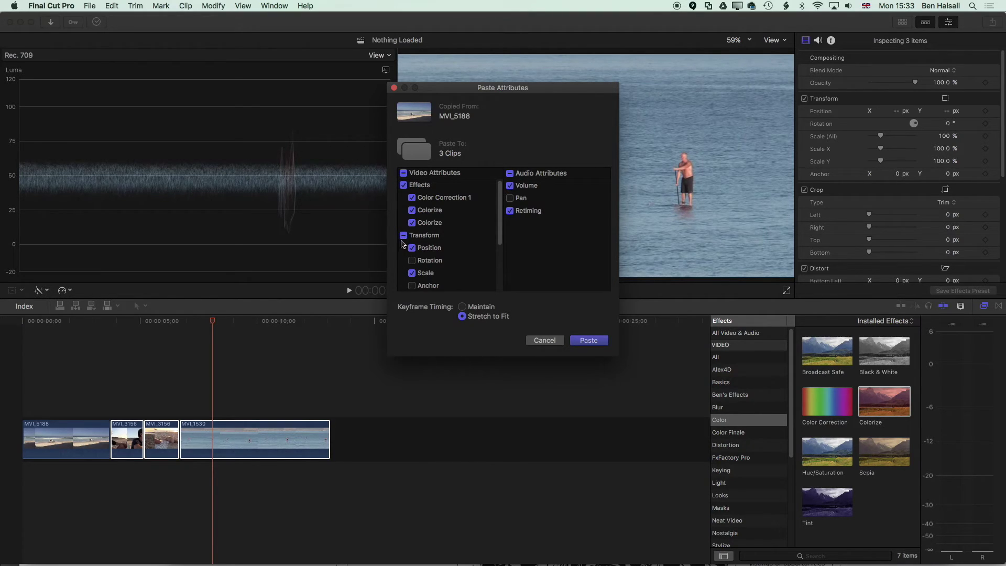
pyautogui.click(404, 235)
pyautogui.click(404, 236)
pyautogui.scroll(-5, 487, 226)
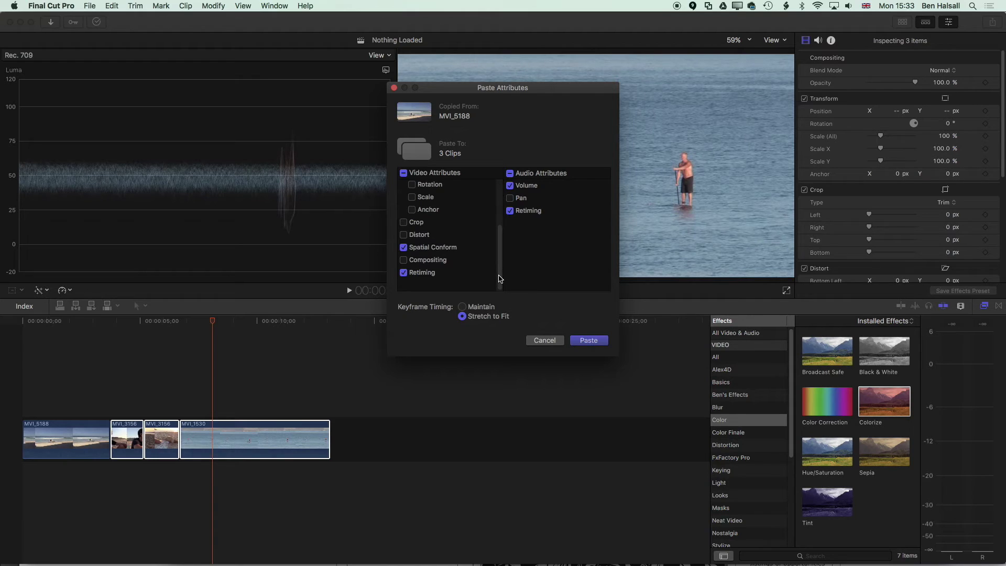
pyautogui.scroll(5, 501, 279)
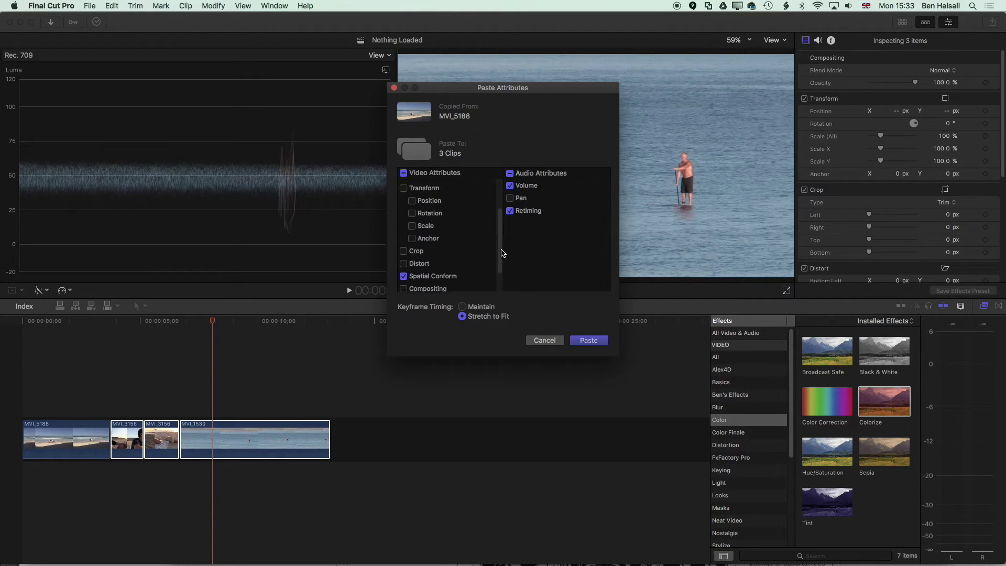
pyautogui.click(404, 173)
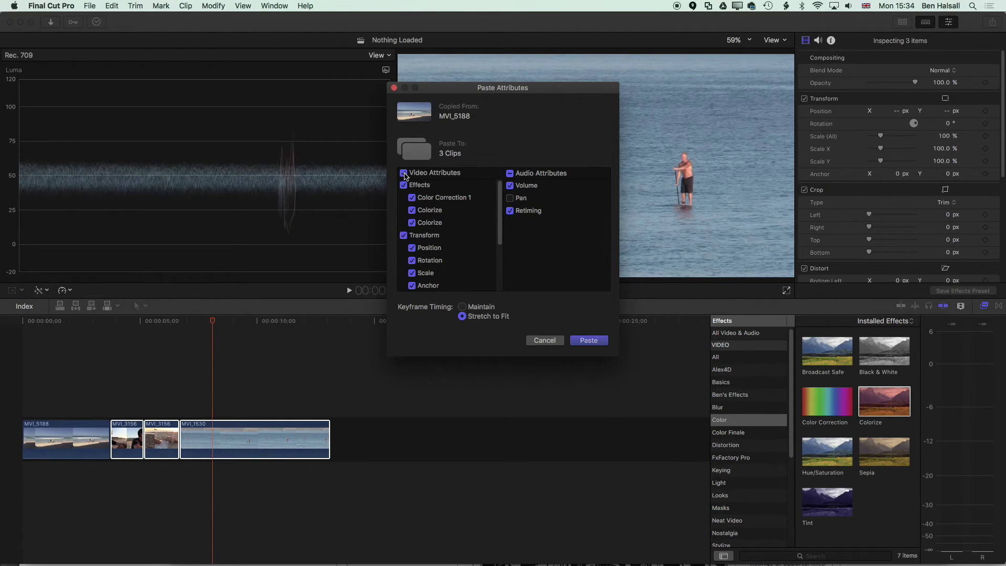
pyautogui.click(405, 173)
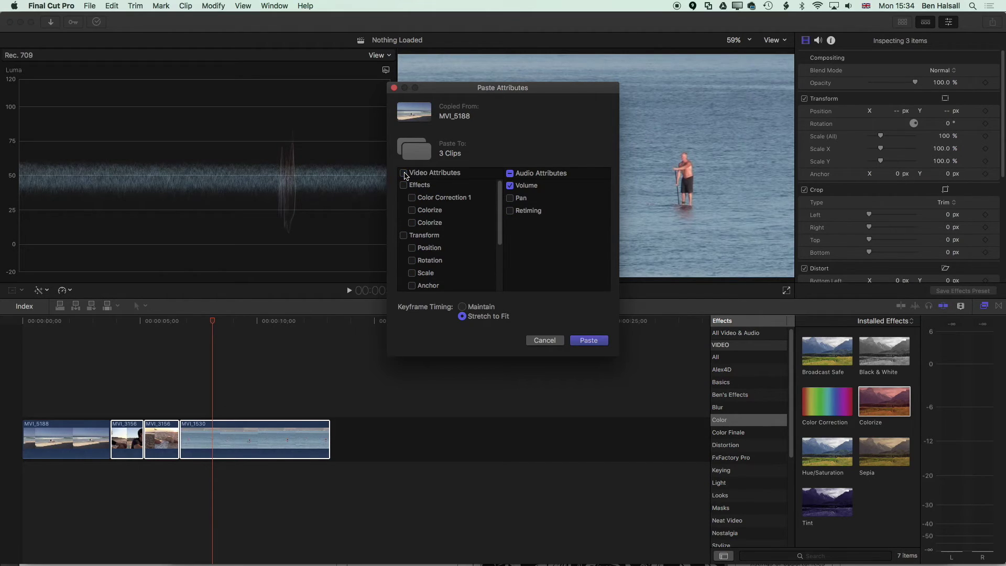
pyautogui.click(404, 186)
pyautogui.moveTo(500, 197)
pyautogui.mouseDown()
pyautogui.moveTo(493, 265)
pyautogui.moveTo(494, 192)
pyautogui.mouseUp()
pyautogui.click(510, 174)
pyautogui.click(587, 341)
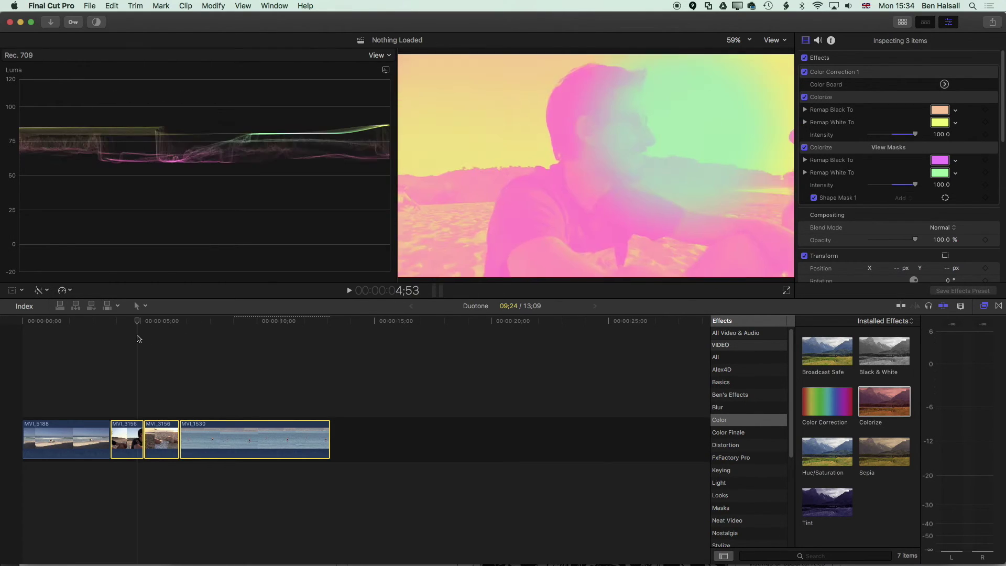
# Step: On the first MVI_3156 clip, drag Shape Mask 1 up-right into the sky and widen its feather
pyautogui.click(129, 427)
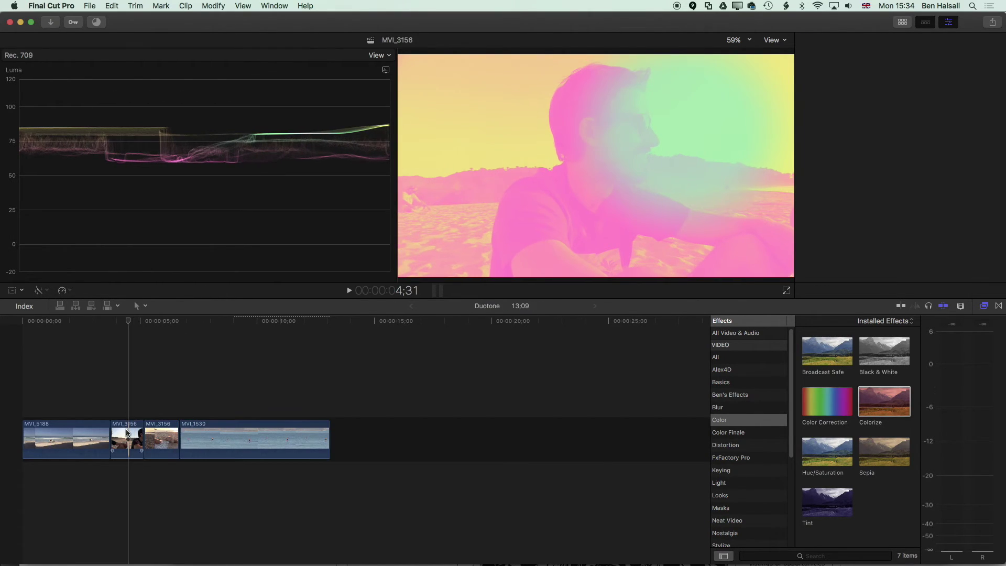
pyautogui.click(131, 322)
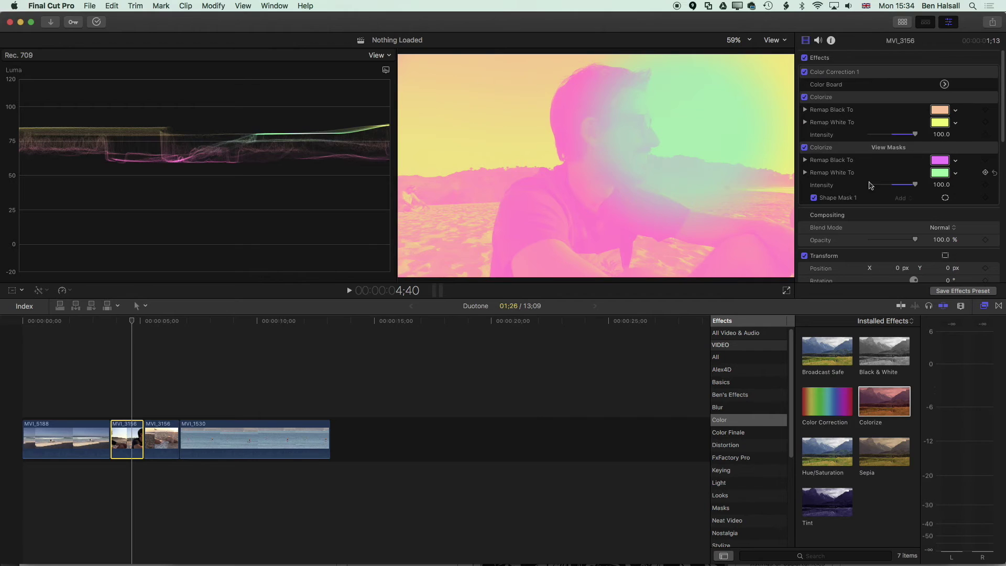
pyautogui.click(836, 198)
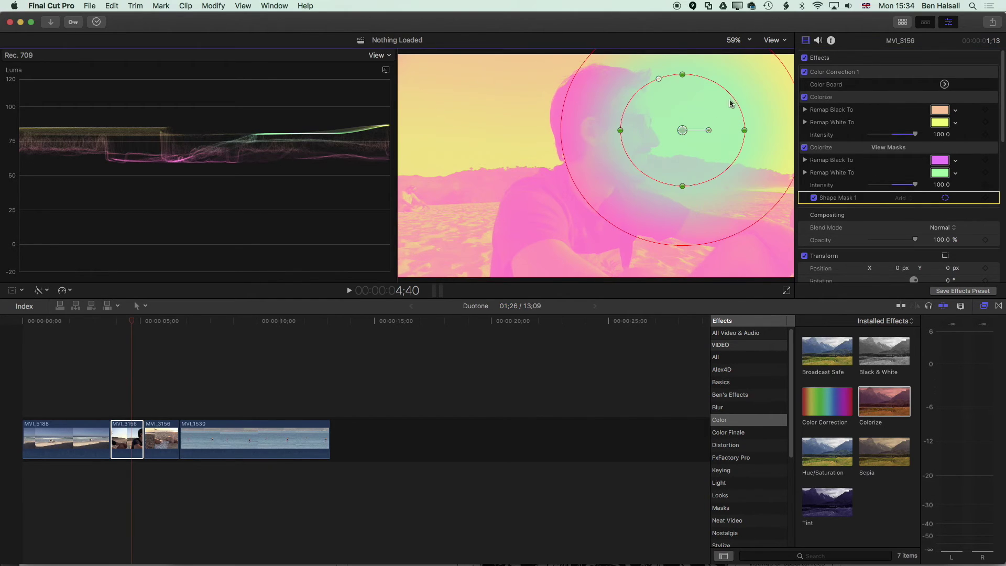
pyautogui.moveTo(685, 130); pyautogui.dragTo(759, 83)
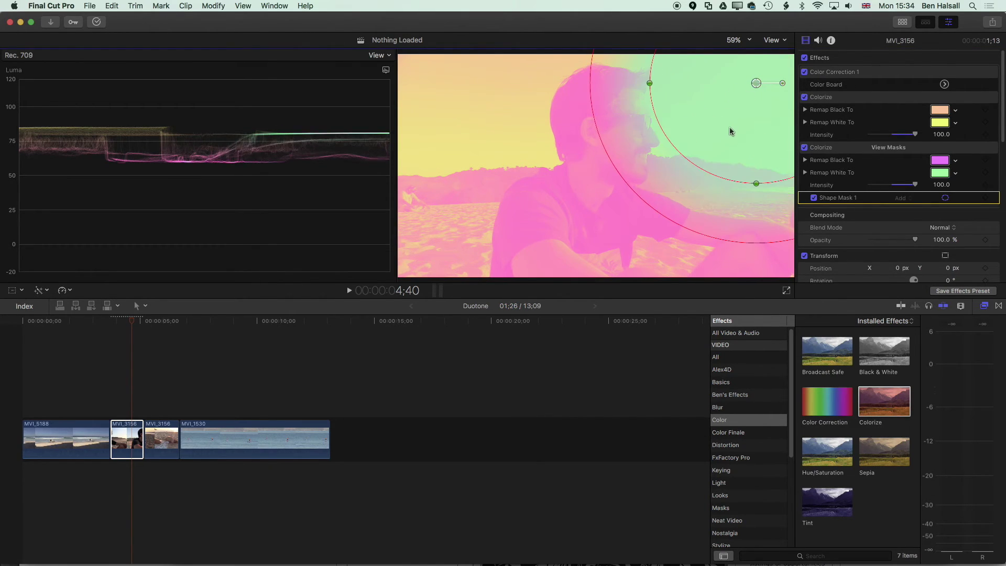
pyautogui.moveTo(729, 128); pyautogui.dragTo(737, 147)
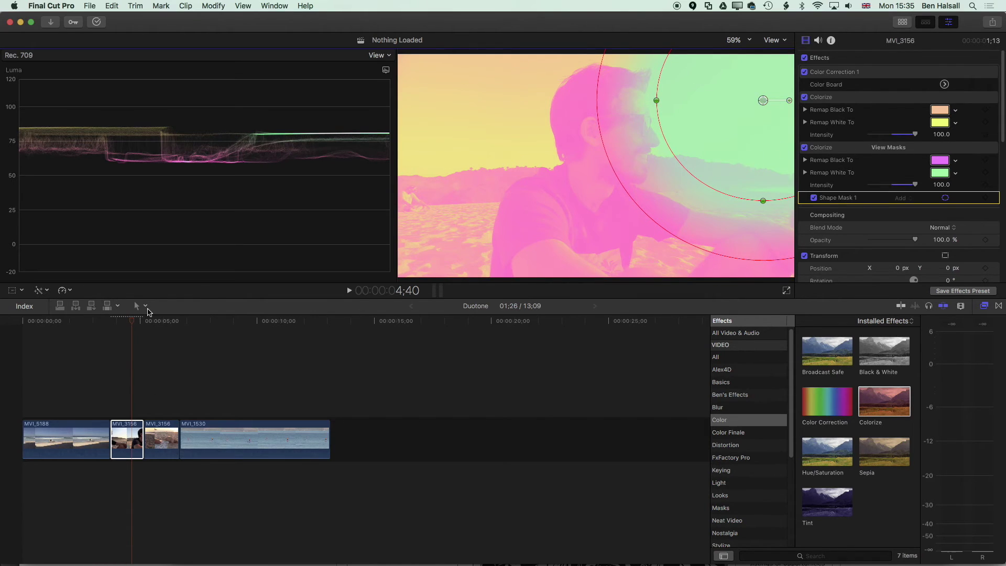
# Step: On the second MVI_3156 clip, delete Shape Mask 1 and then the second Colorize effect
pyautogui.click(159, 438)
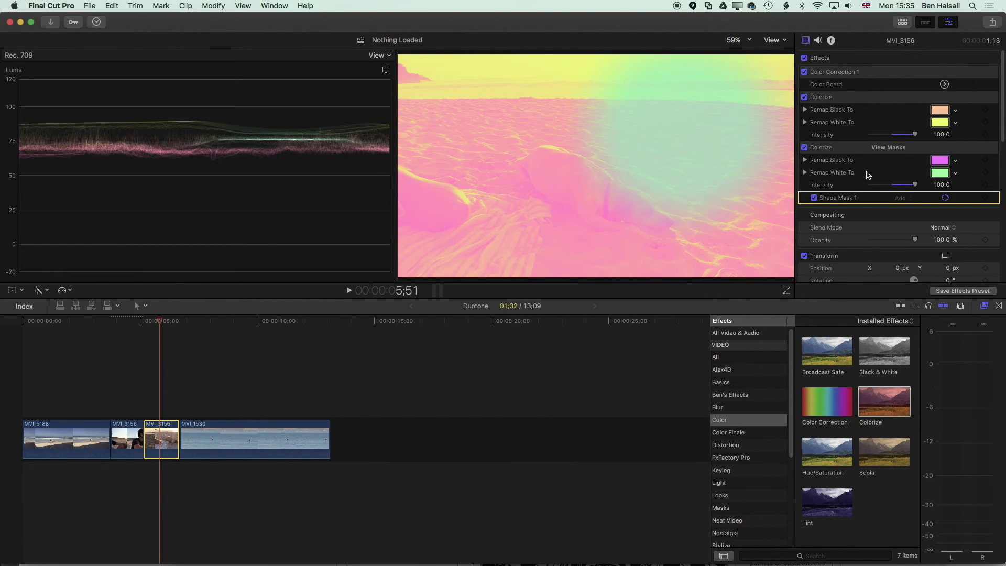
pyautogui.click(838, 198)
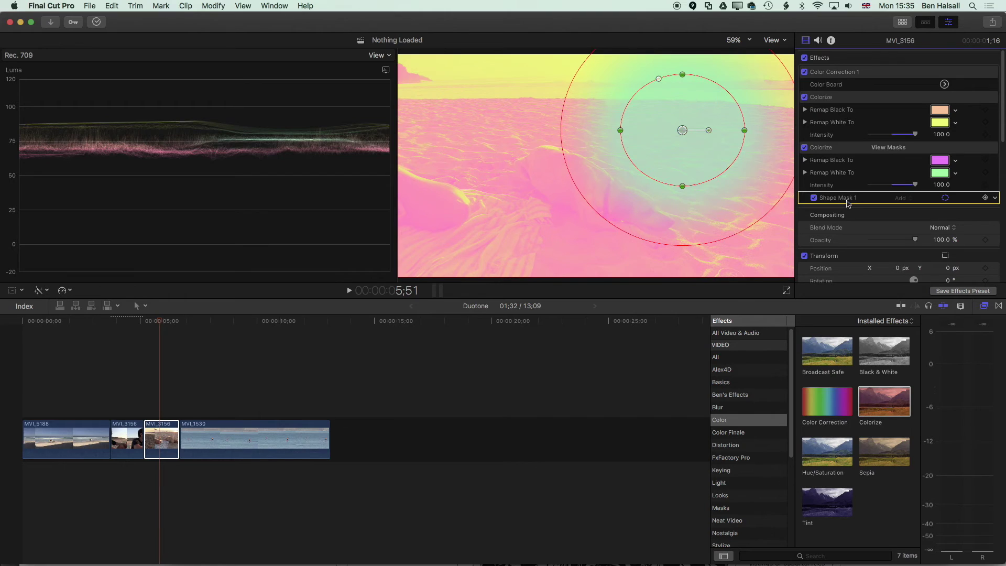
pyautogui.press('Delete')
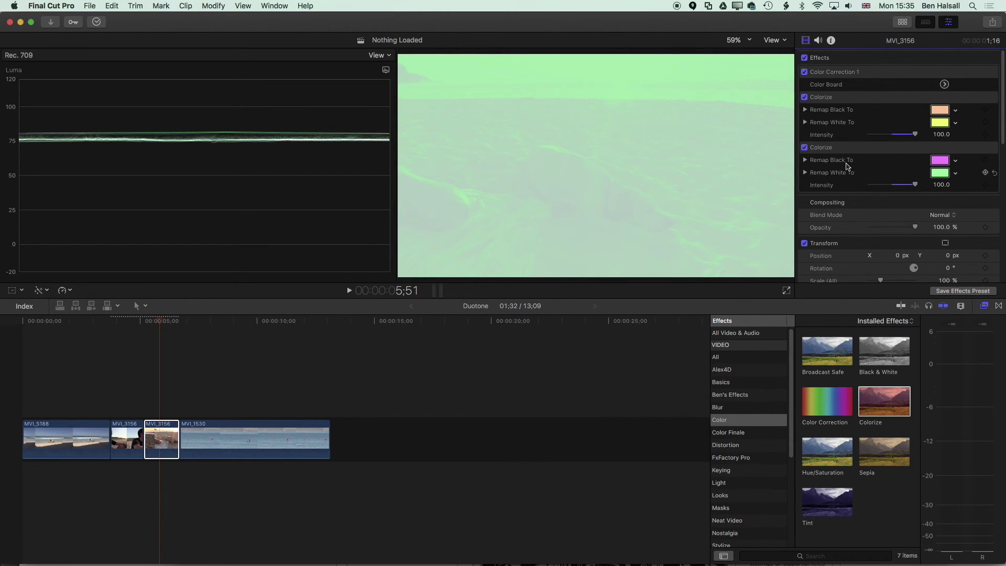
pyautogui.click(847, 149)
pyautogui.press('Delete')
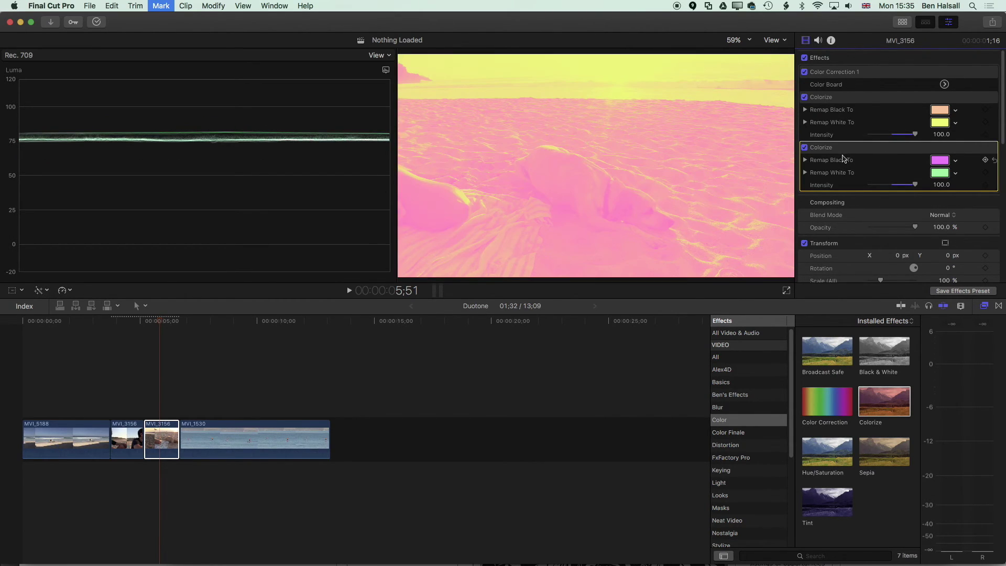
pyautogui.click(158, 343)
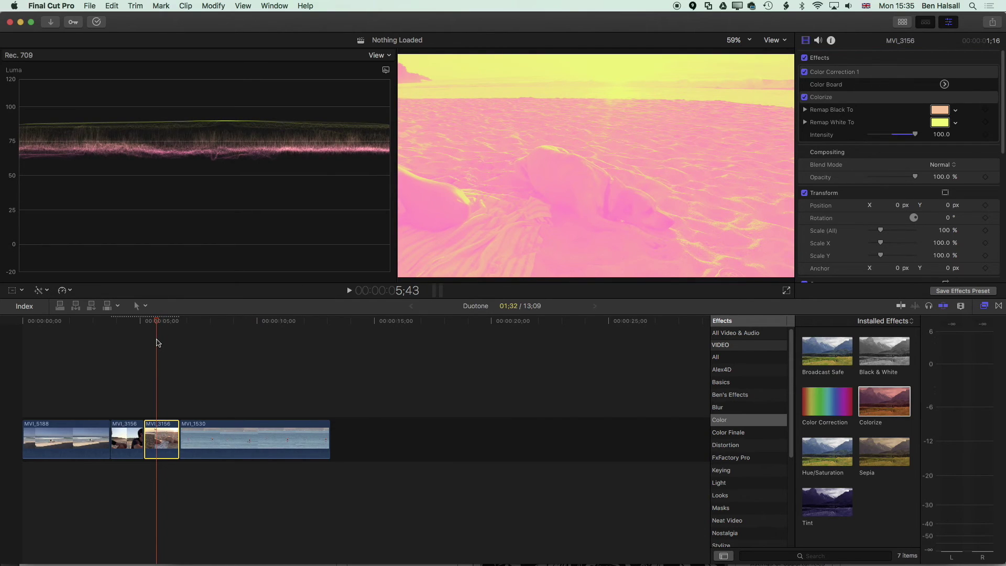
# Step: Move MVI_1530's Shape Mask 1 into the top-right corner with a wider feather edge
pyautogui.click(239, 347)
pyautogui.click(294, 434)
pyautogui.click(837, 198)
pyautogui.moveTo(656, 109); pyautogui.dragTo(758, 97)
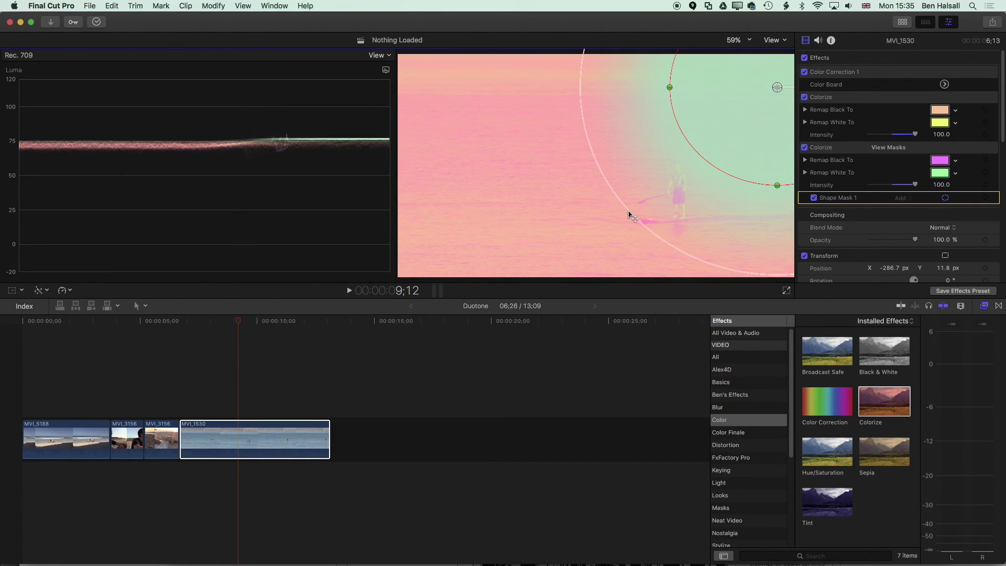
pyautogui.moveTo(629, 216); pyautogui.dragTo(552, 228)
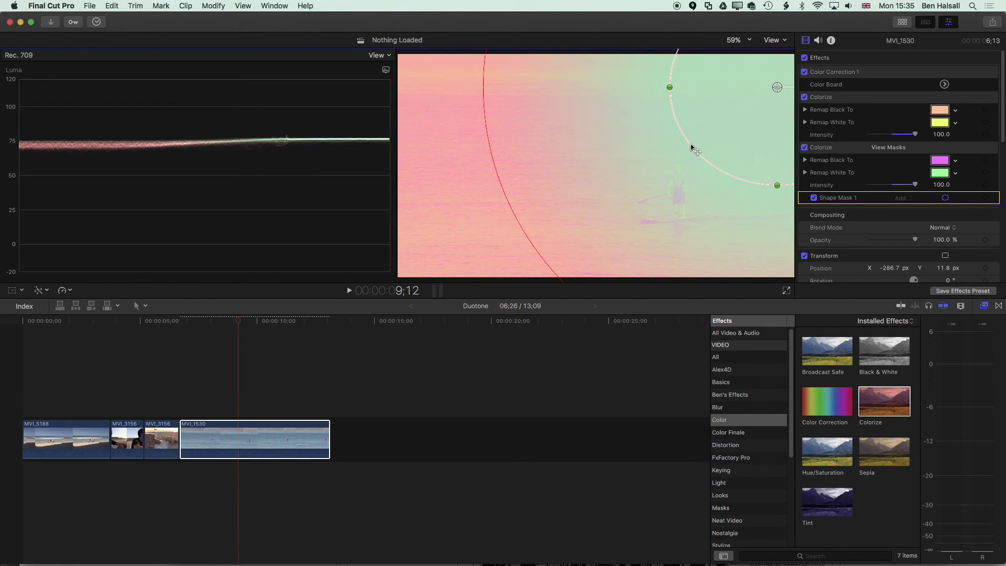
pyautogui.moveTo(692, 148); pyautogui.dragTo(740, 111)
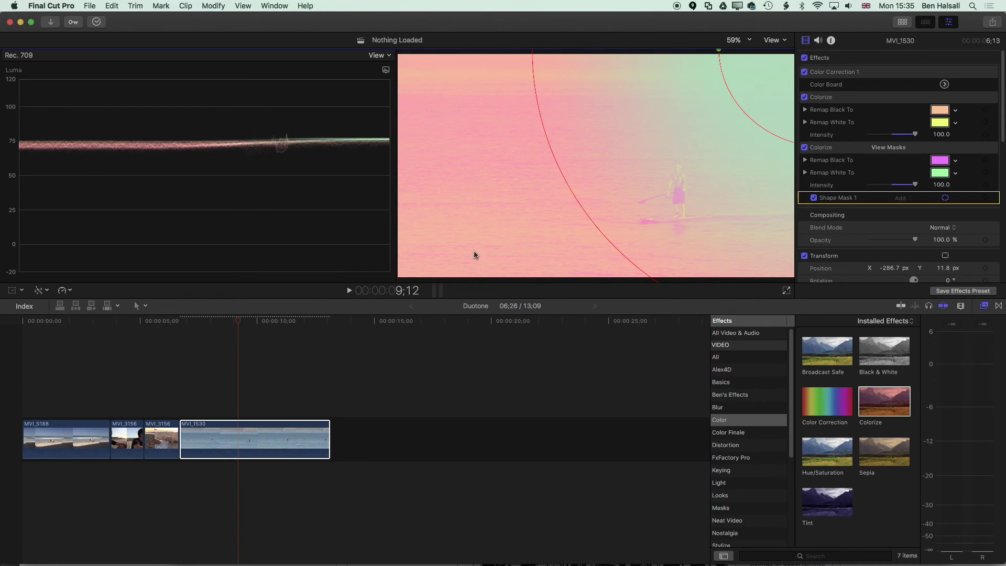
pyautogui.click(244, 321)
pyautogui.press('Home')
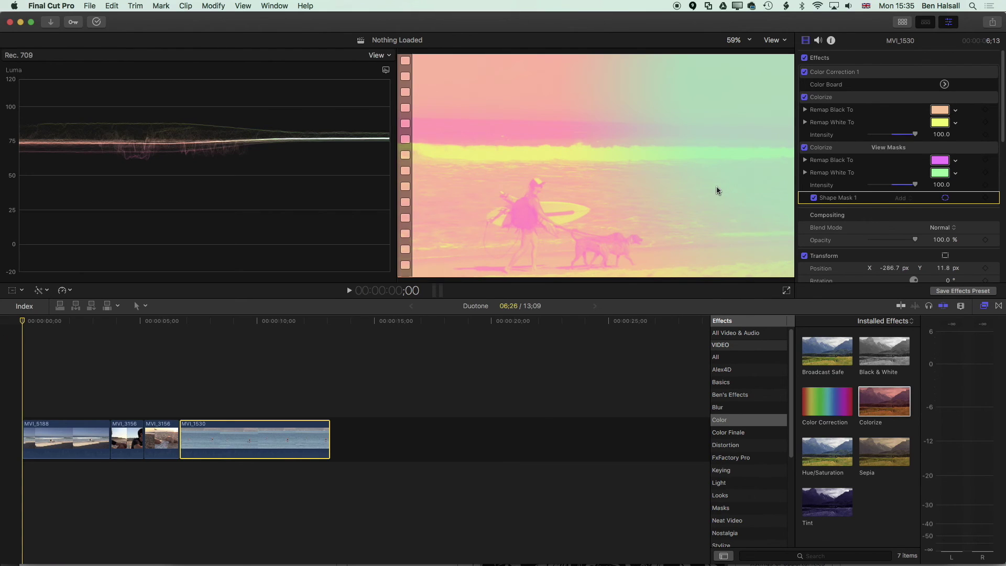
pyautogui.press('space')
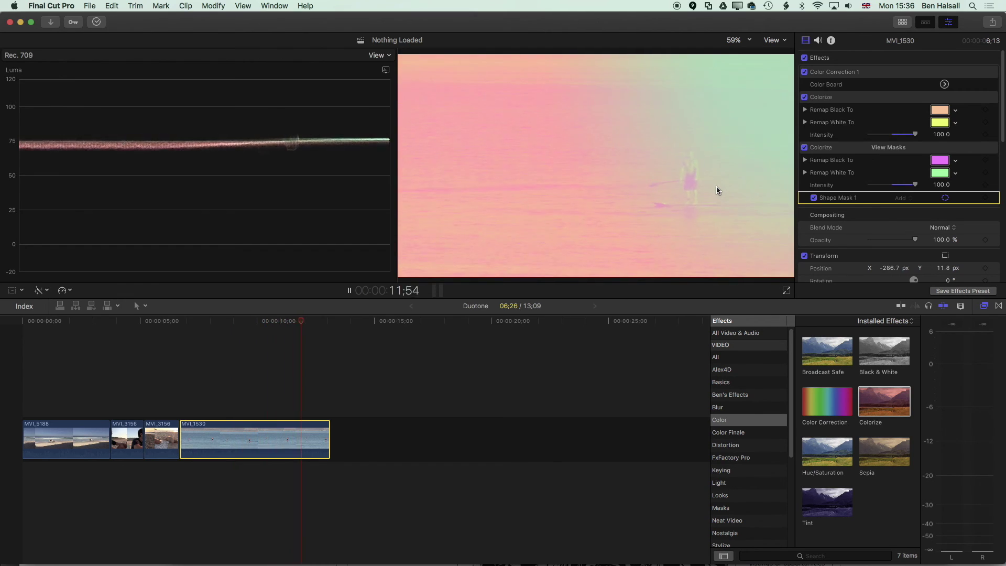
pyautogui.press('space')
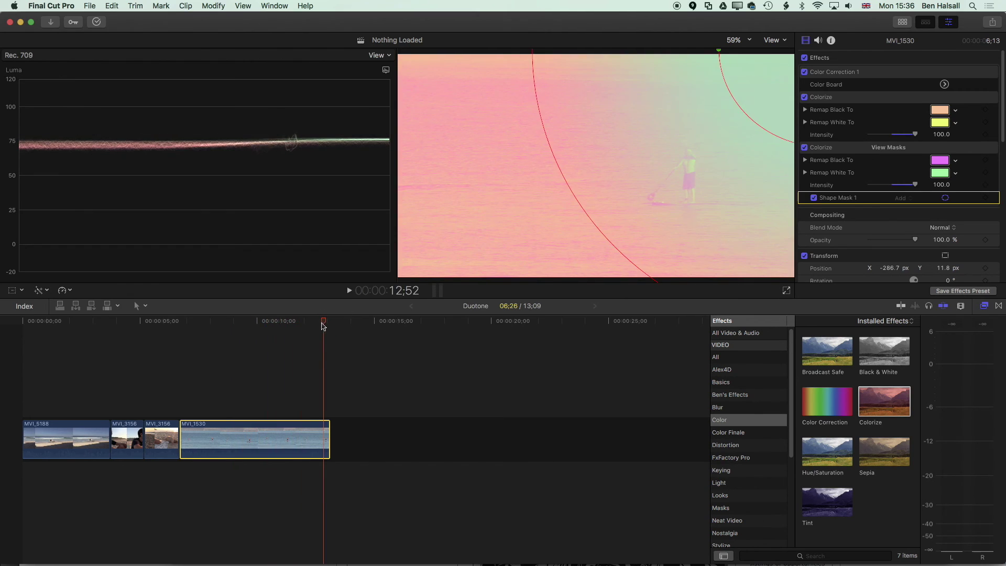
pyautogui.moveTo(323, 322); pyautogui.dragTo(163, 343)
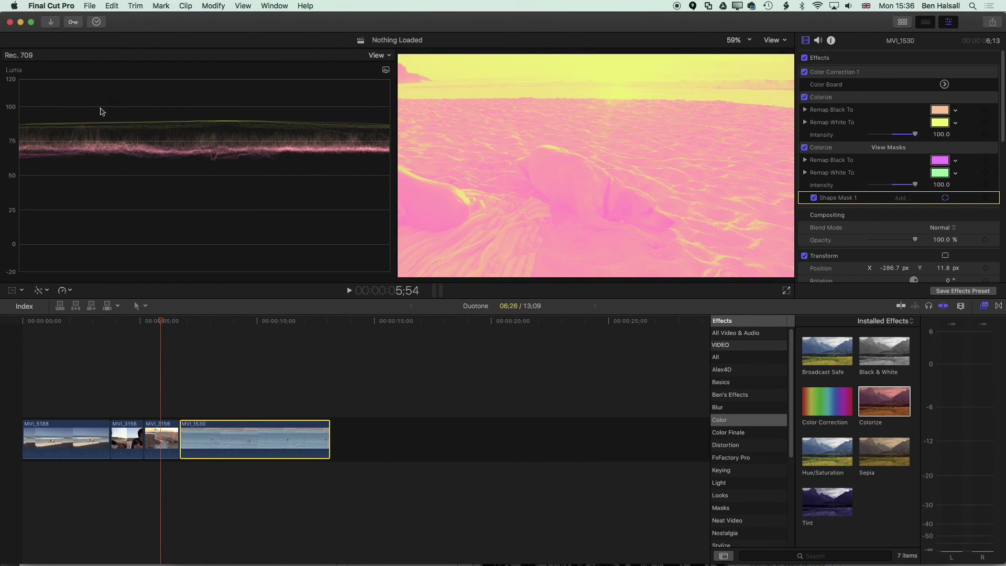
pyautogui.press('j')
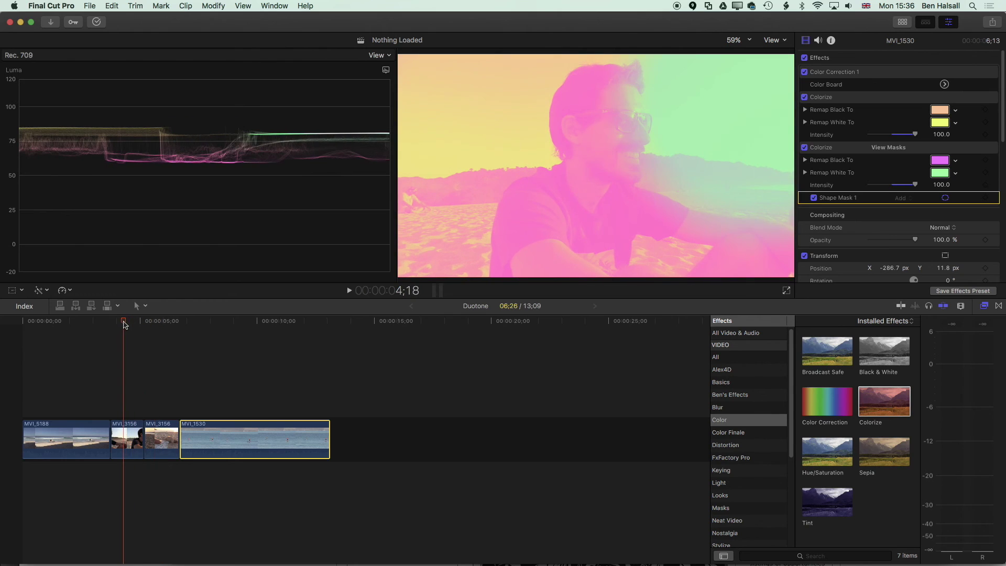
pyautogui.moveTo(121, 321); pyautogui.dragTo(75, 336)
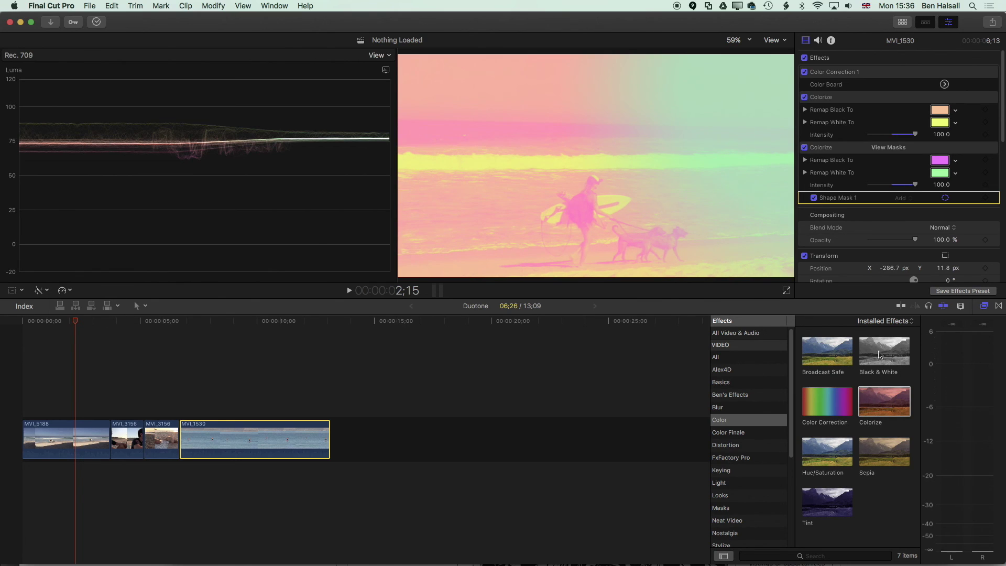
pyautogui.click(819, 356)
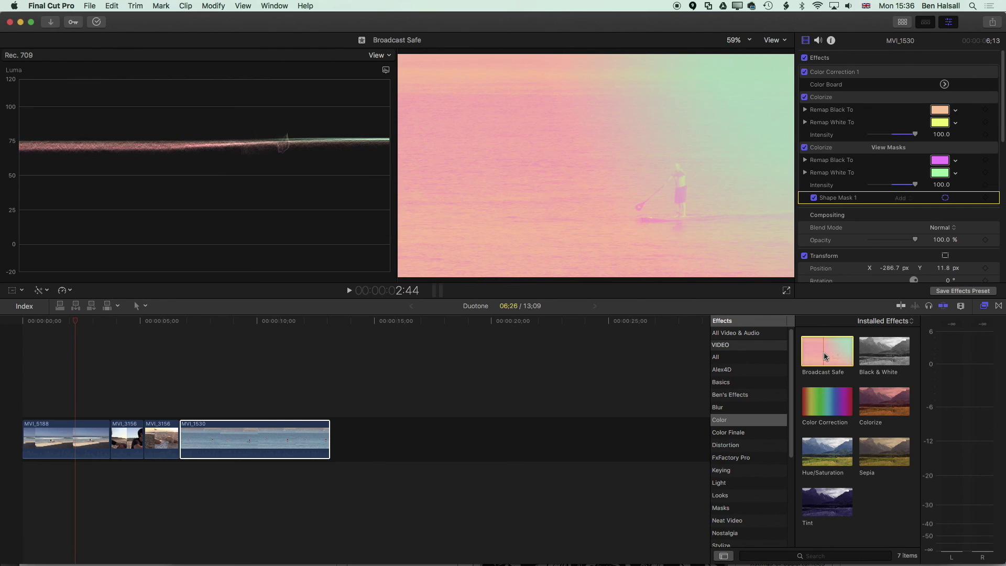